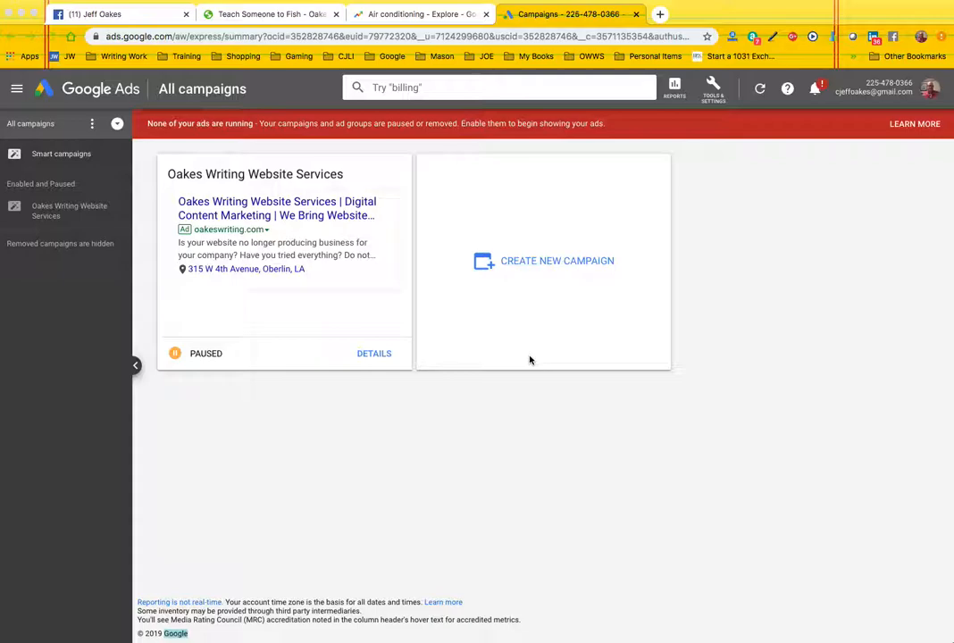
- Switch to Google Trends and examine Air conditioning's interest over time, subregion interest and related queries for the past 12 months in the United States
left_click(433, 16)
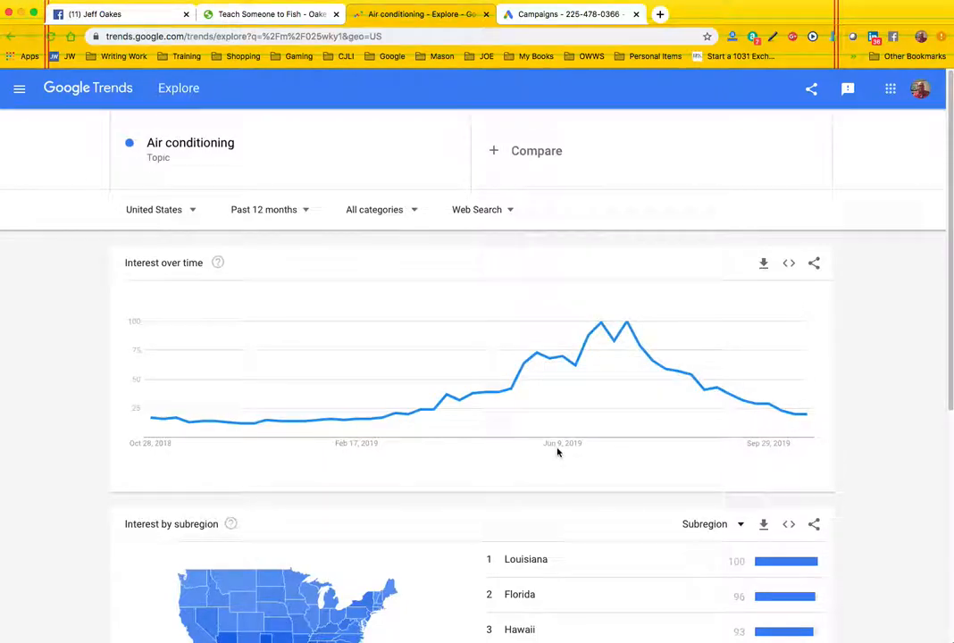
scroll(557, 453, "down", 5)
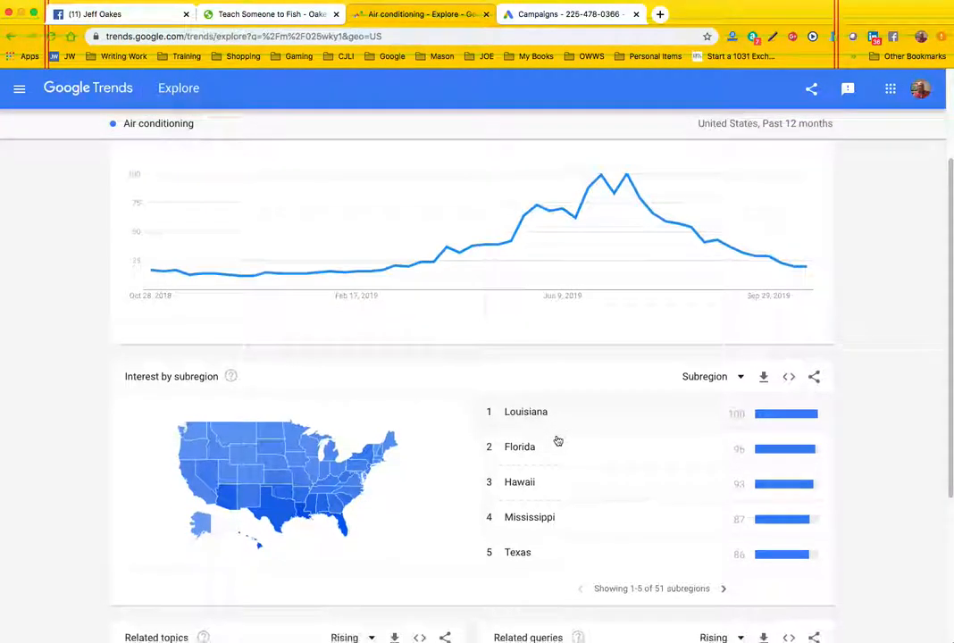
scroll(558, 441, "down", 2)
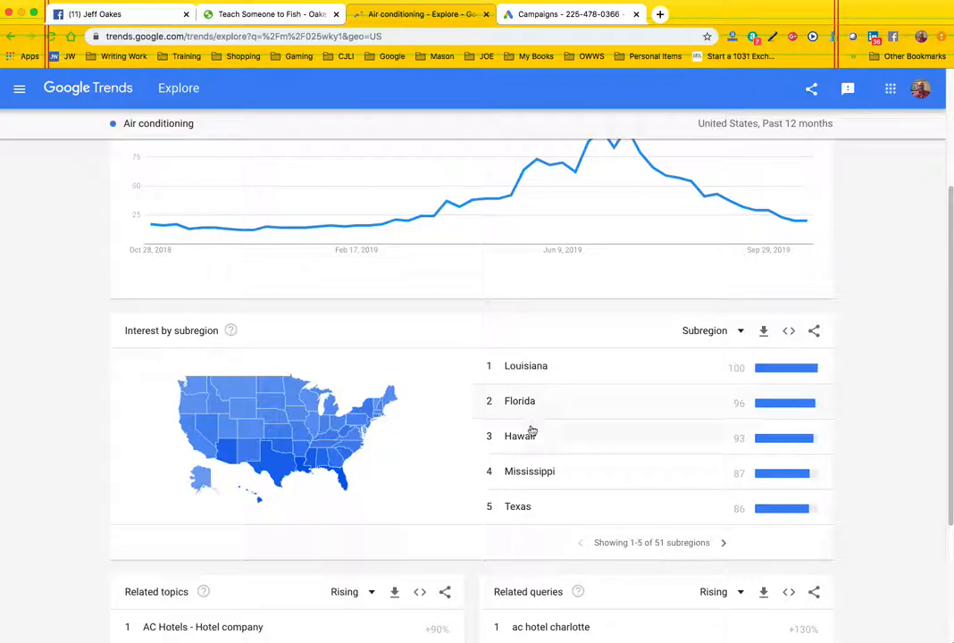
scroll(436, 454, "down", 1)
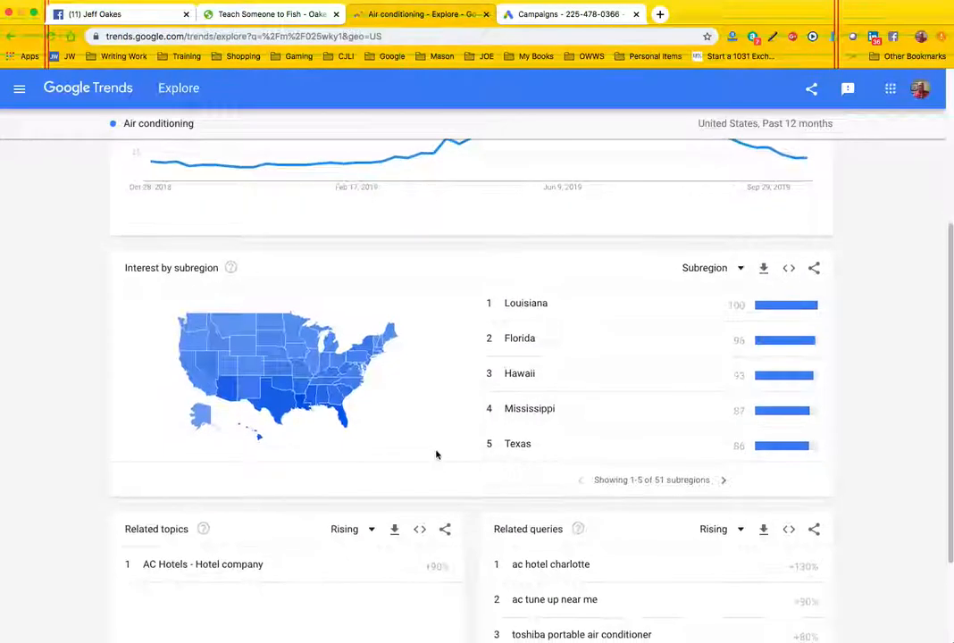
scroll(486, 460, "down", 2)
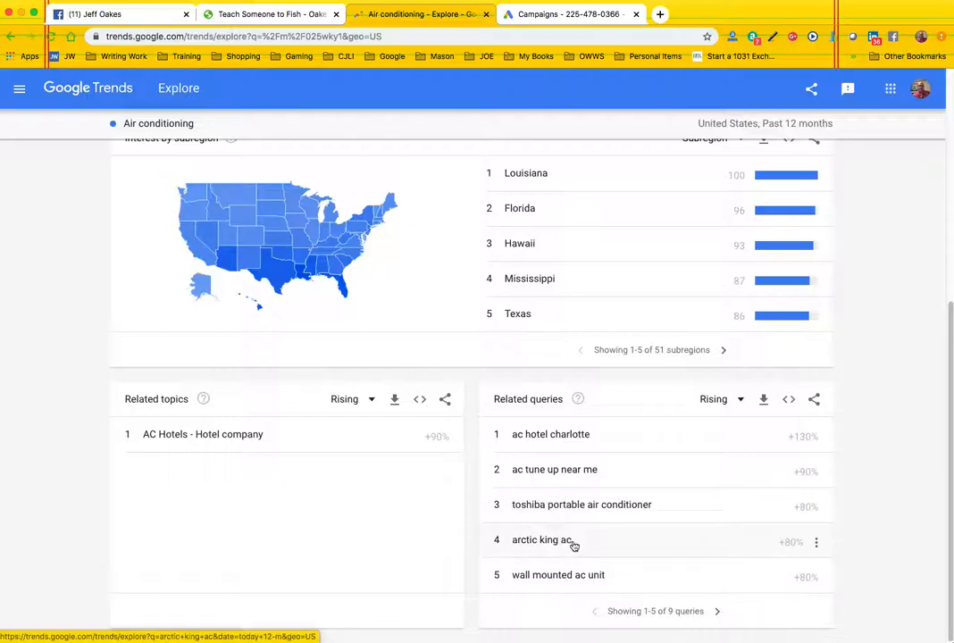
left_click(717, 613)
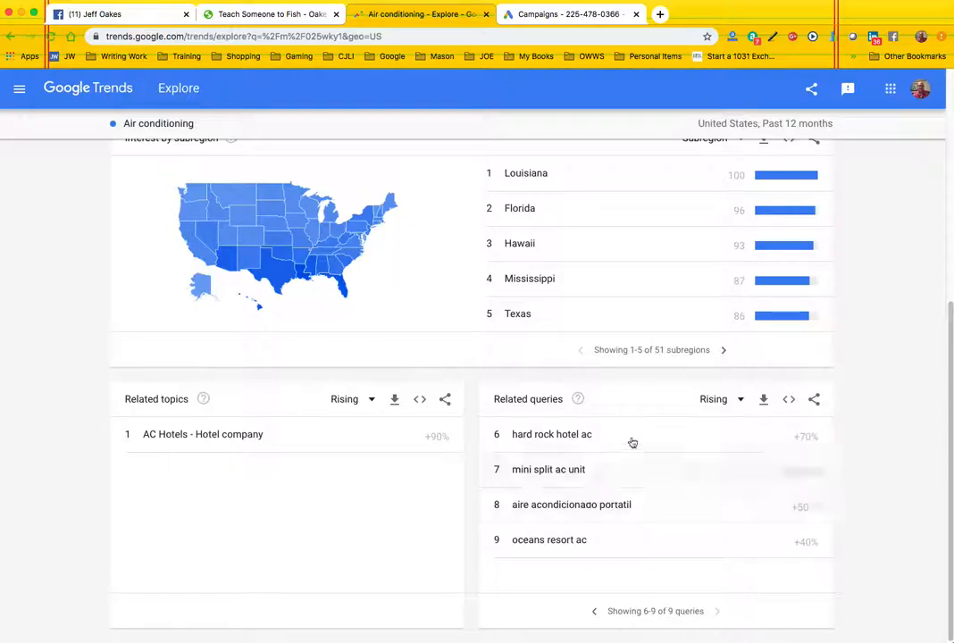
left_click(594, 612)
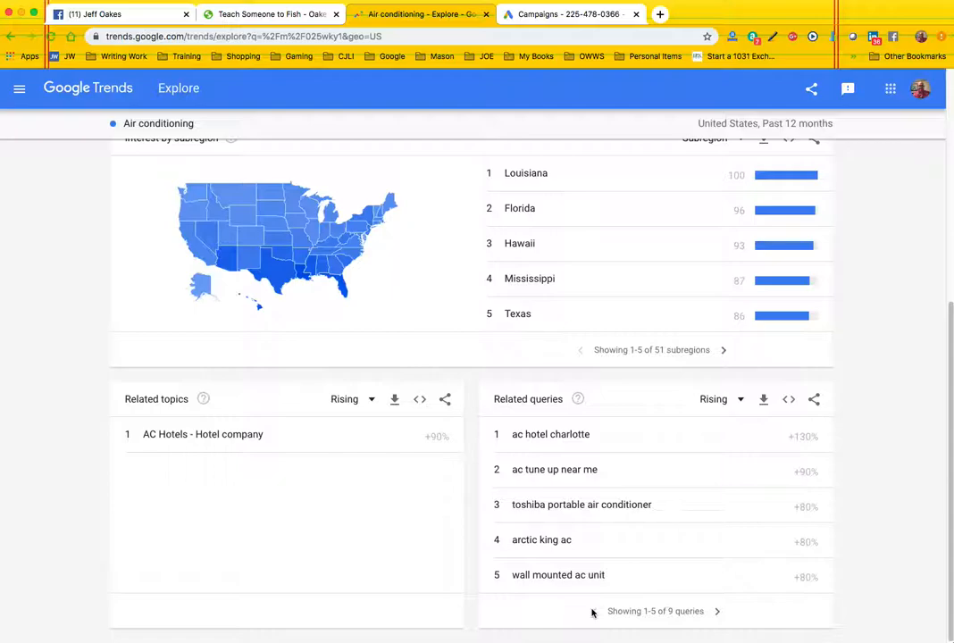
scroll(585, 491, "up", 5)
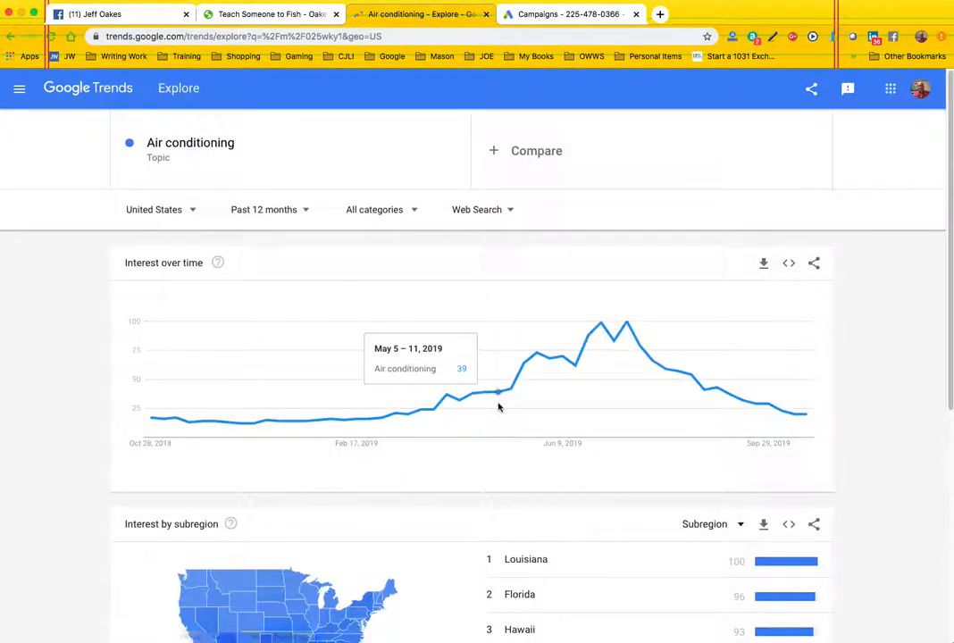
left_click(274, 162)
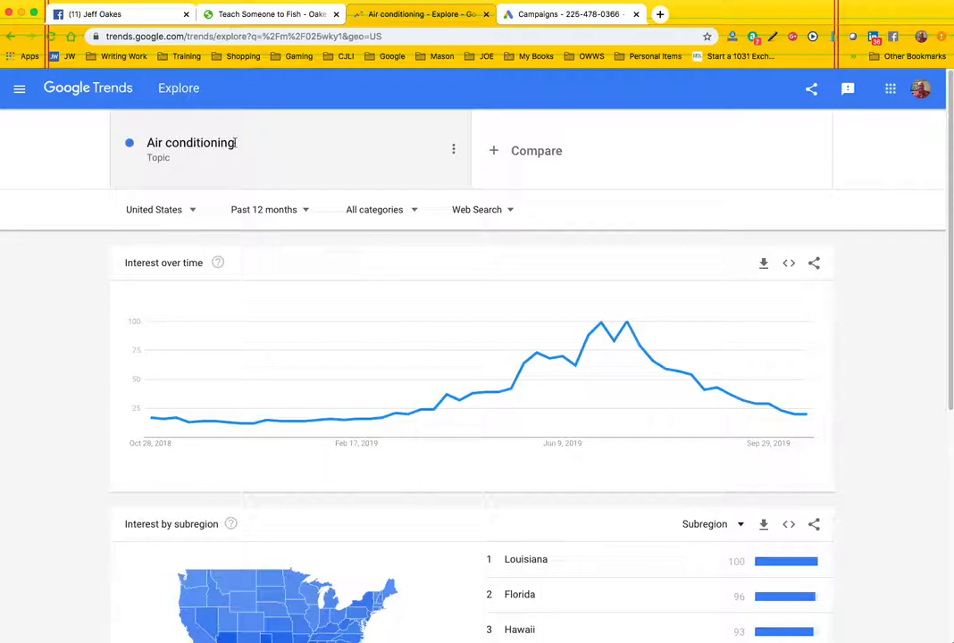
scroll(536, 500, "down", 5)
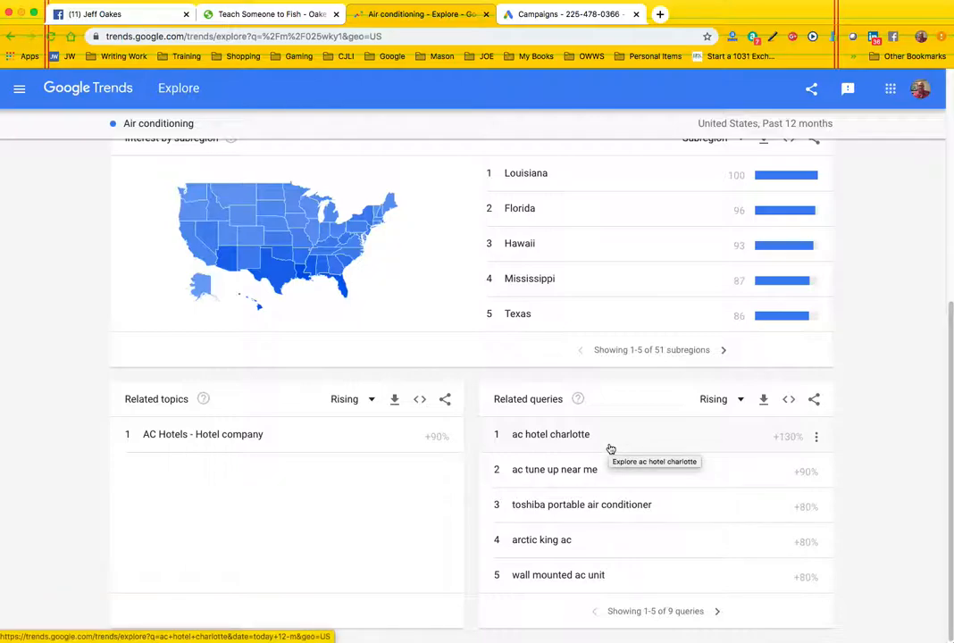
scroll(611, 448, "up", 5)
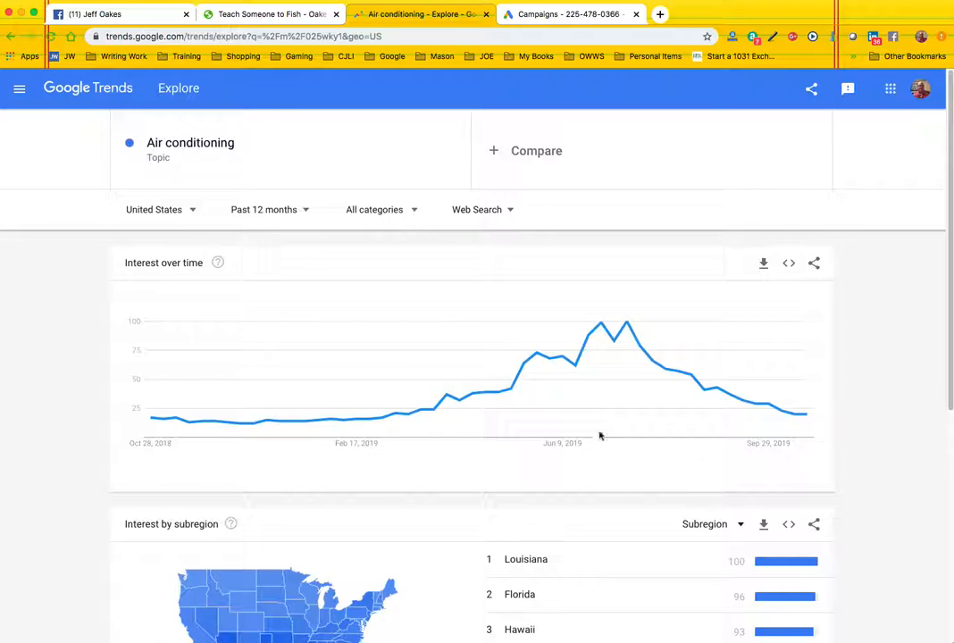
- Set the Air conditioning trend's time range to Past 30 days and page through the rising related queries to entries 11-15
left_click(306, 213)
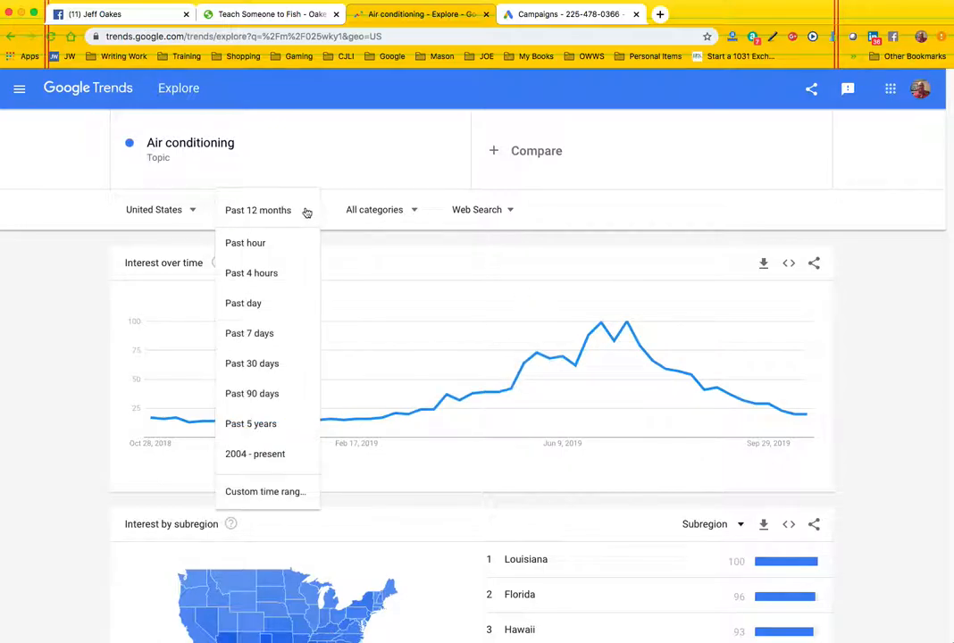
left_click(264, 366)
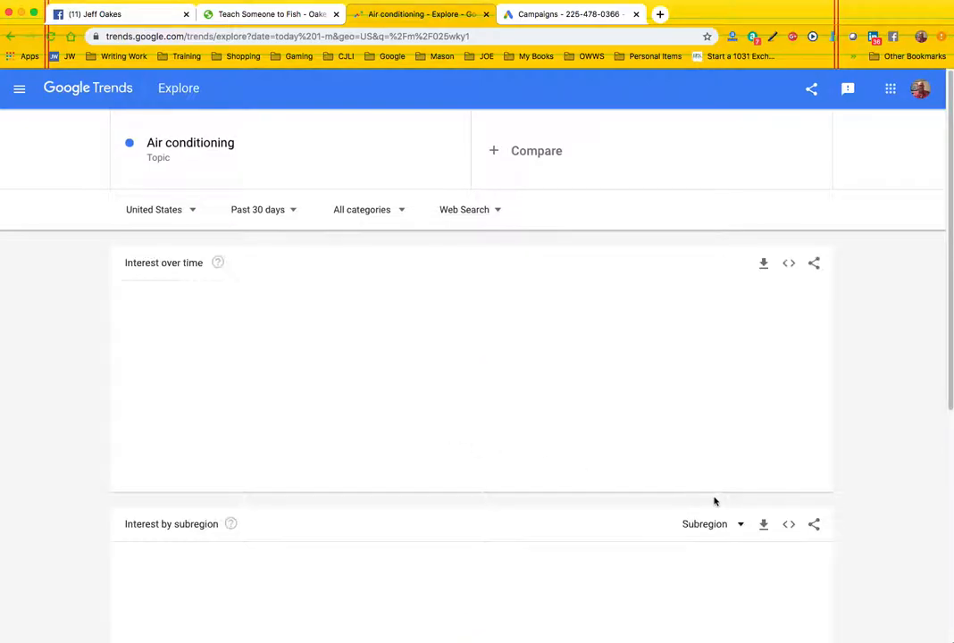
scroll(714, 500, "down", 4)
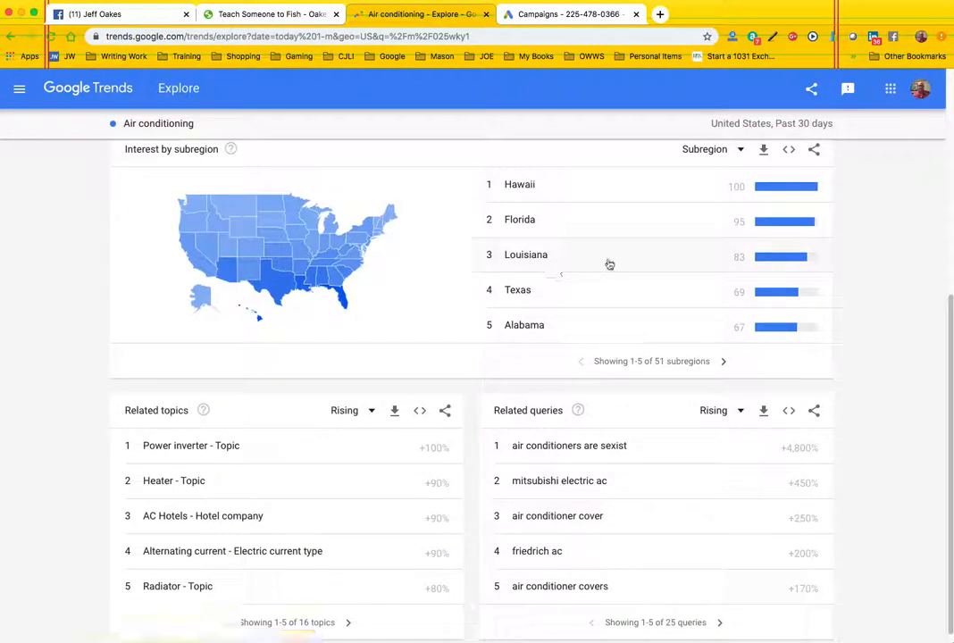
scroll(683, 470, "down", 1)
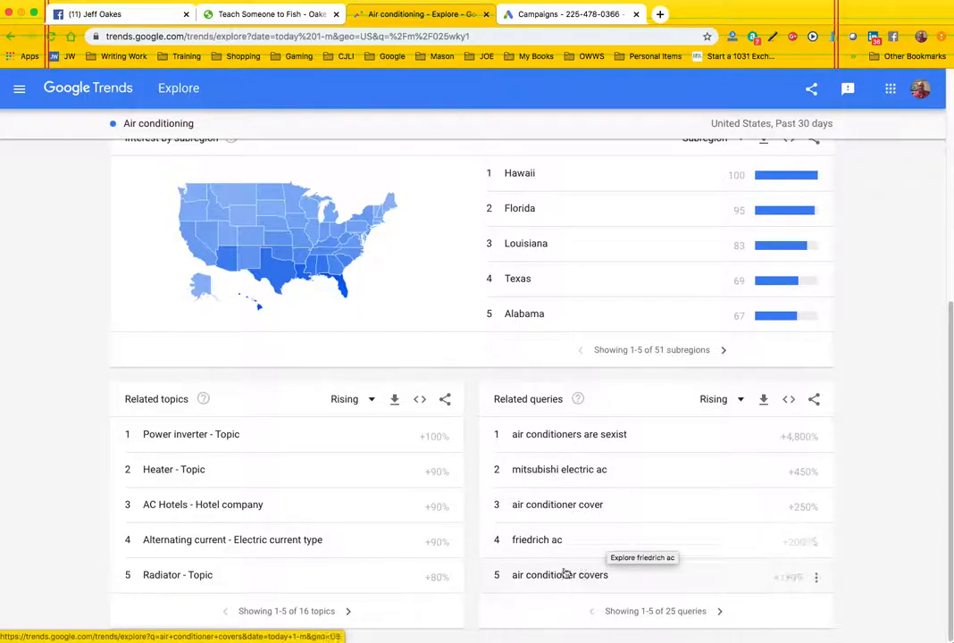
left_click(720, 613)
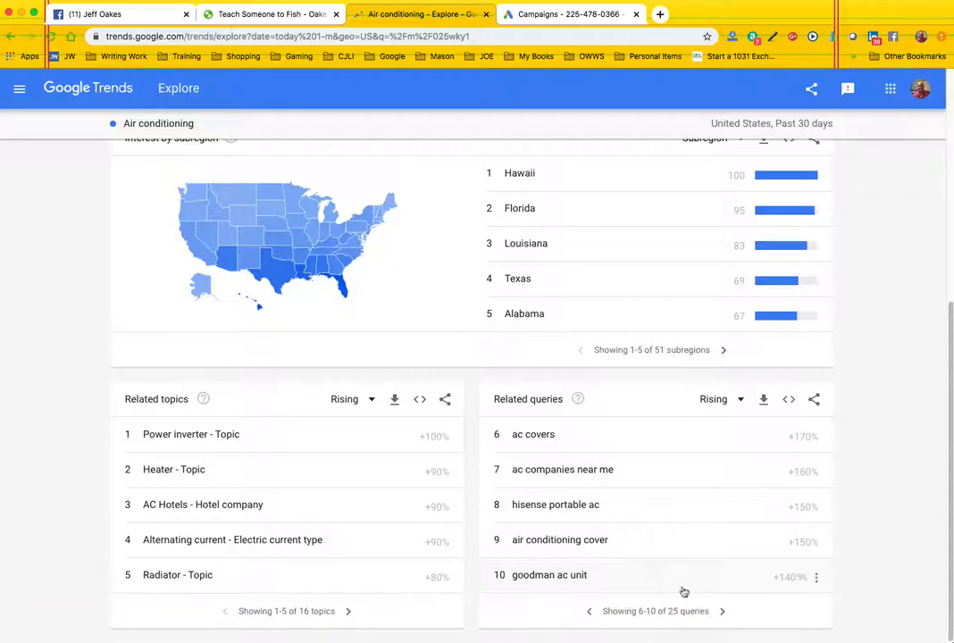
left_click(722, 613)
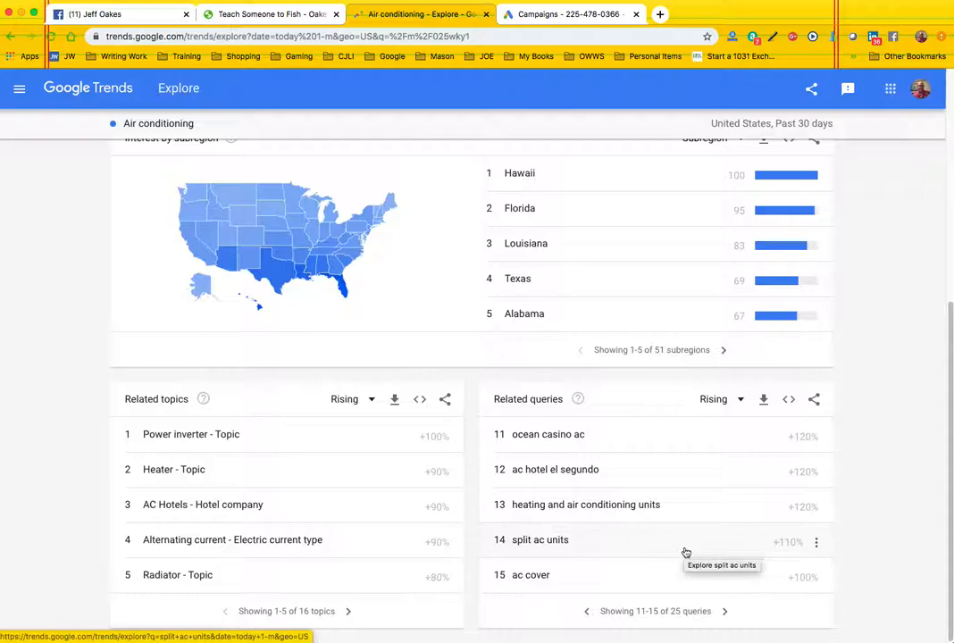
- Set the trend's time range to Past hour and review all the rising related queries for Air conditioning
scroll(600, 426, "up", 5)
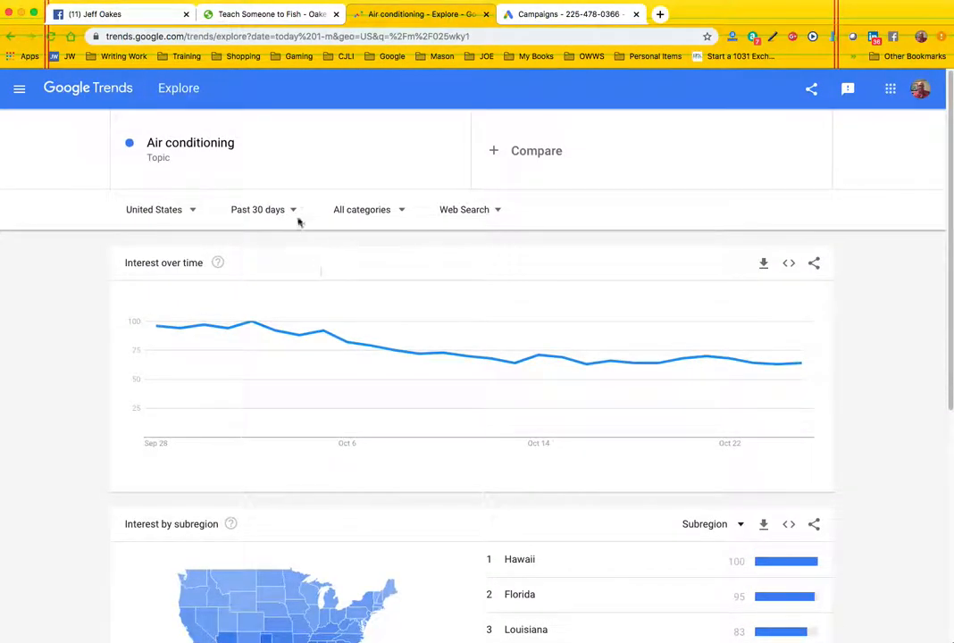
left_click(288, 214)
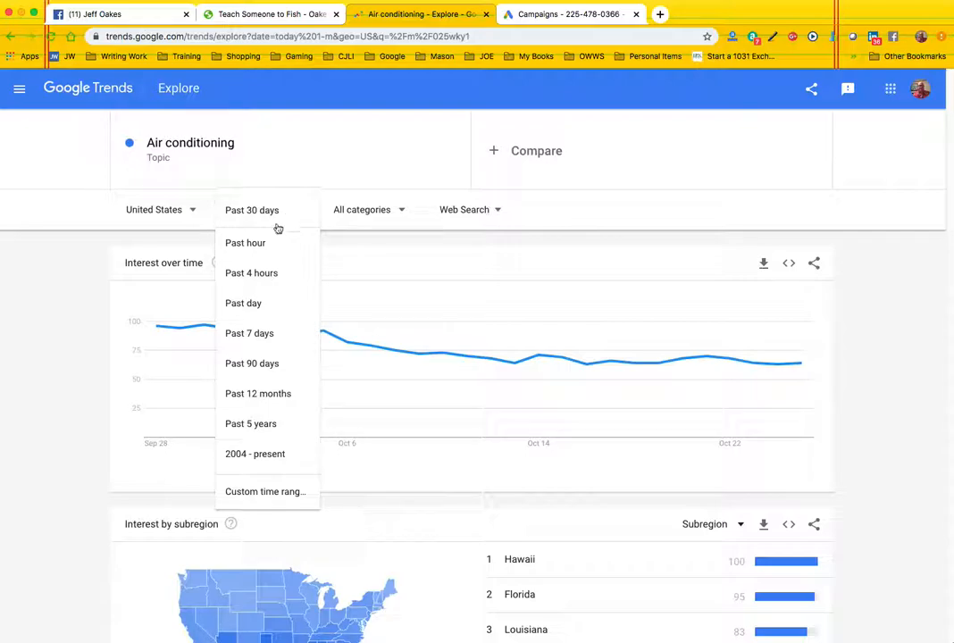
left_click(260, 245)
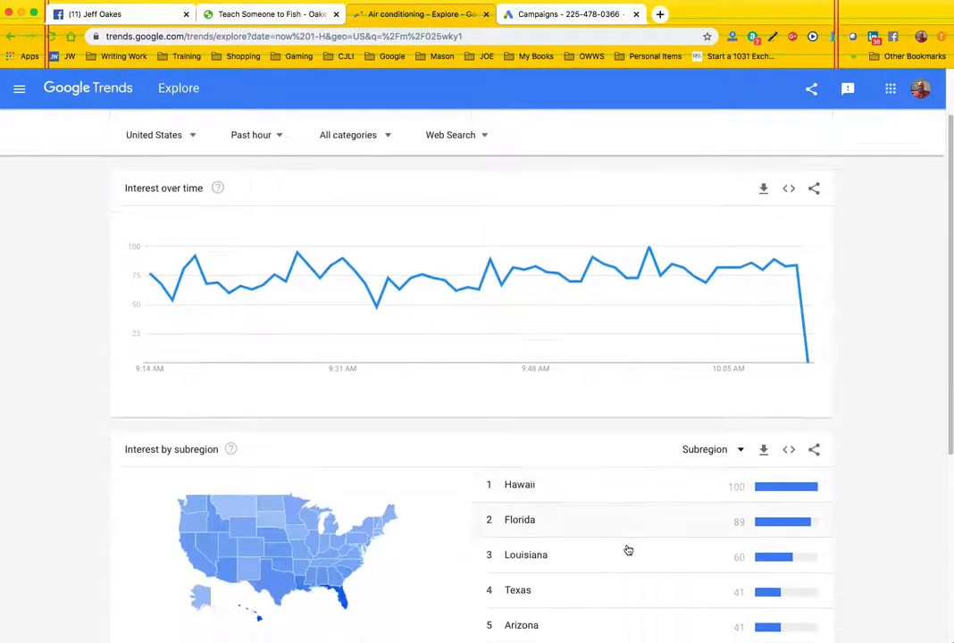
scroll(636, 549, "down", 5)
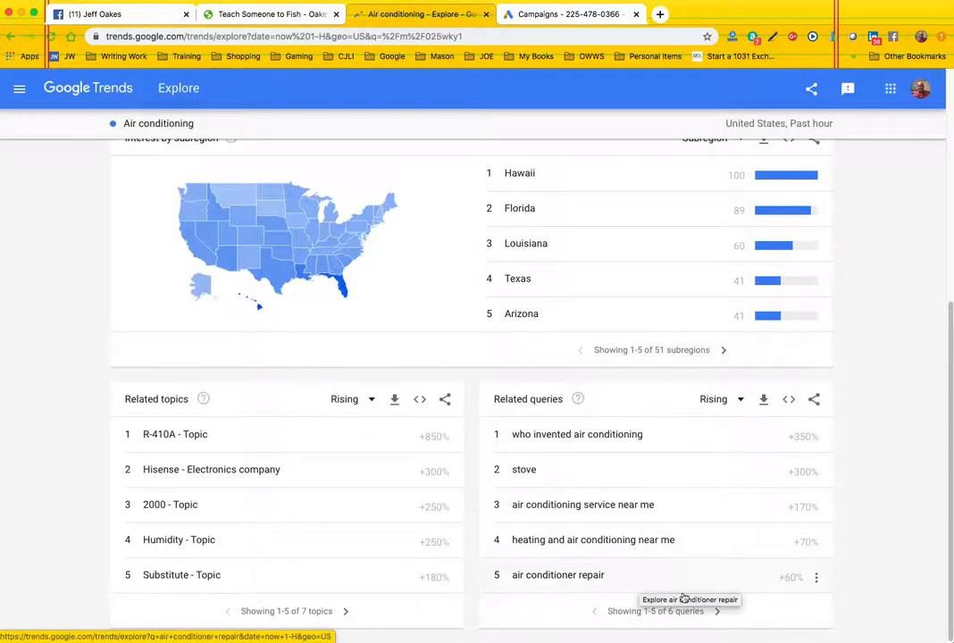
left_click(716, 612)
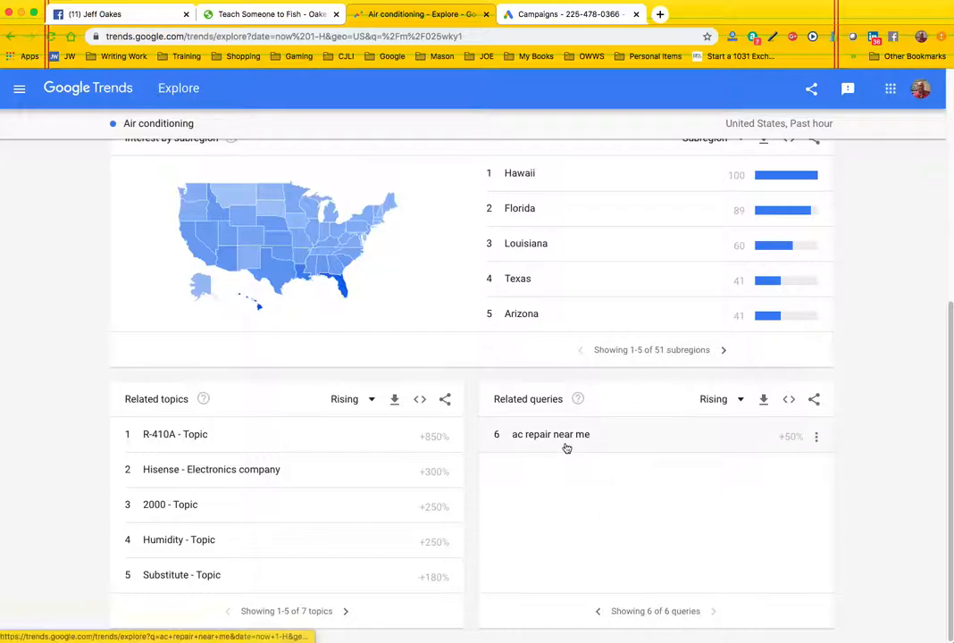
scroll(566, 442, "up", 5)
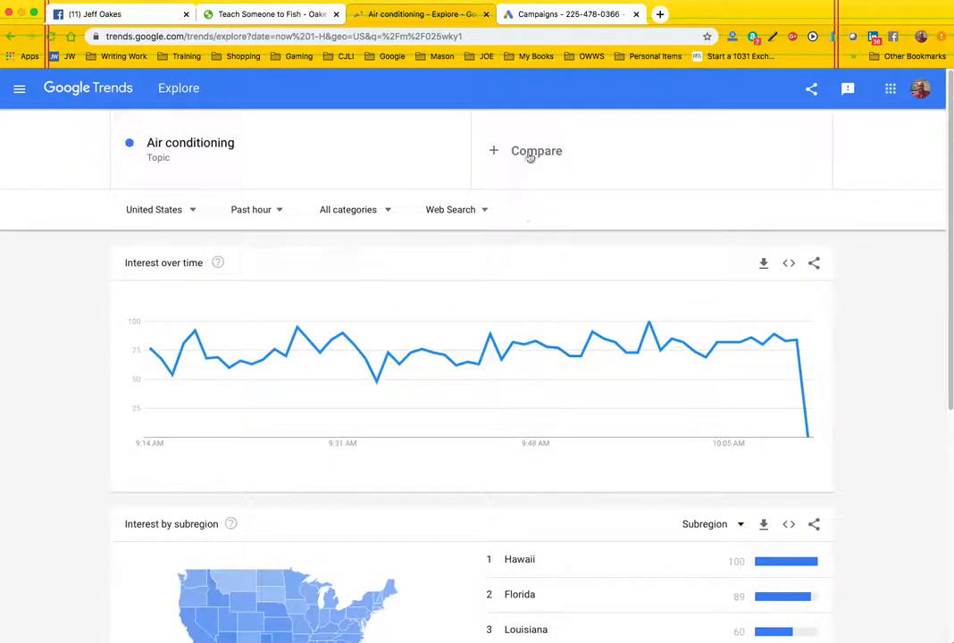
- Switch to Google Ads and open the Keyword Planner
left_click(558, 18)
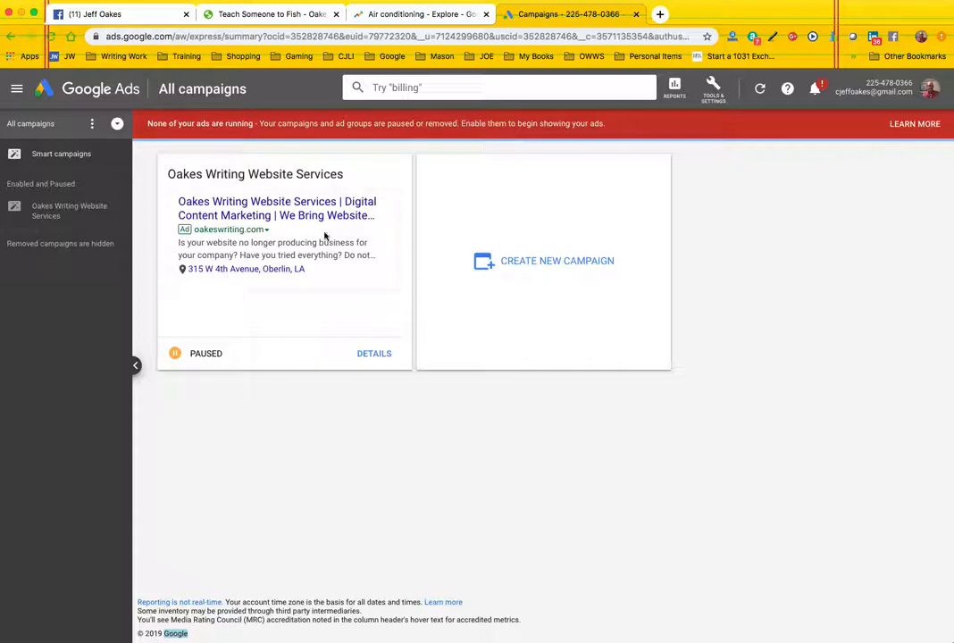
left_click(713, 88)
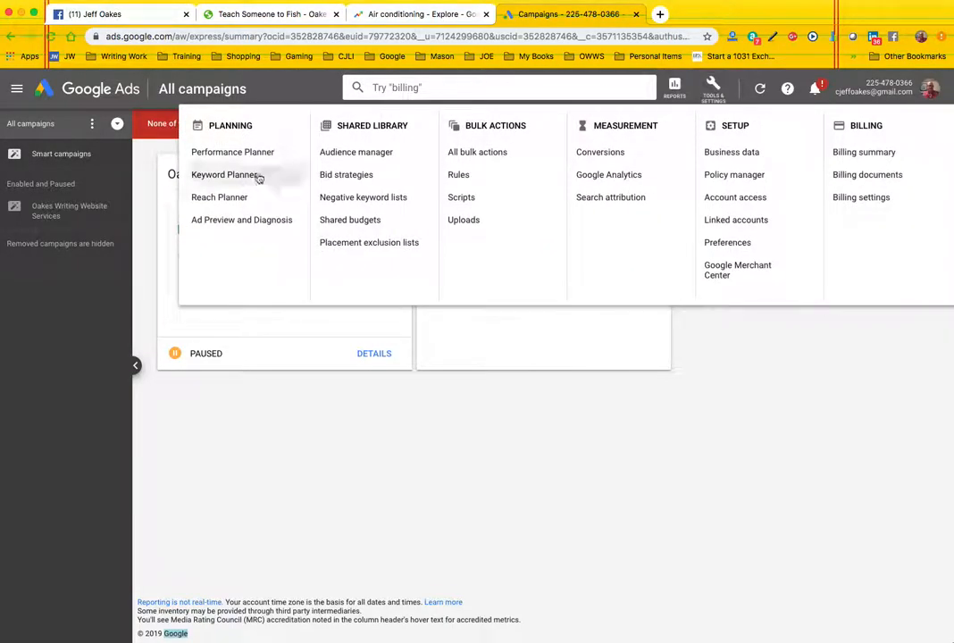
left_click(228, 175)
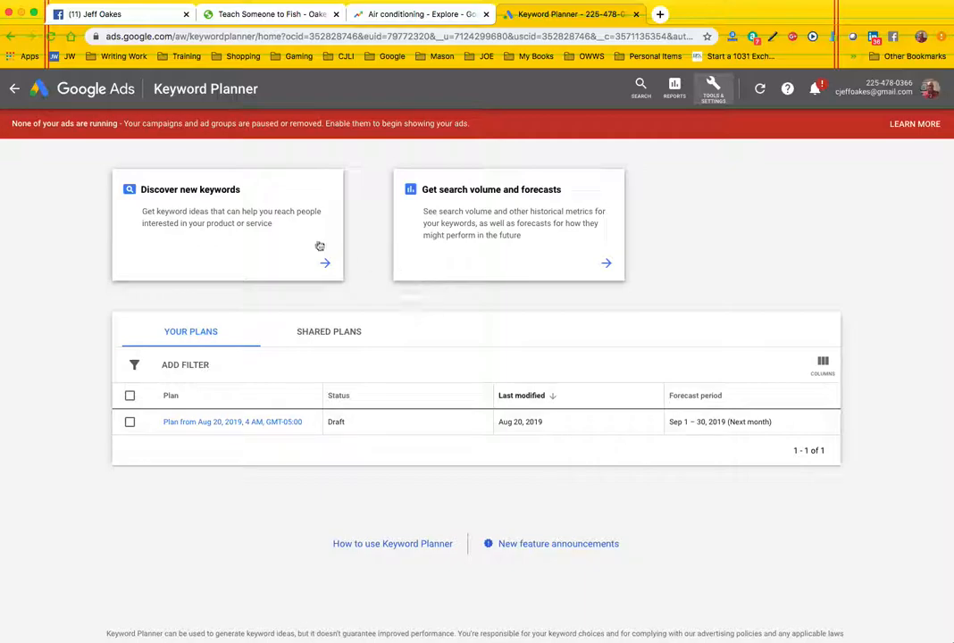
- Discover new keywords by getting Keyword Planner results for "air conditioning"
left_click(237, 230)
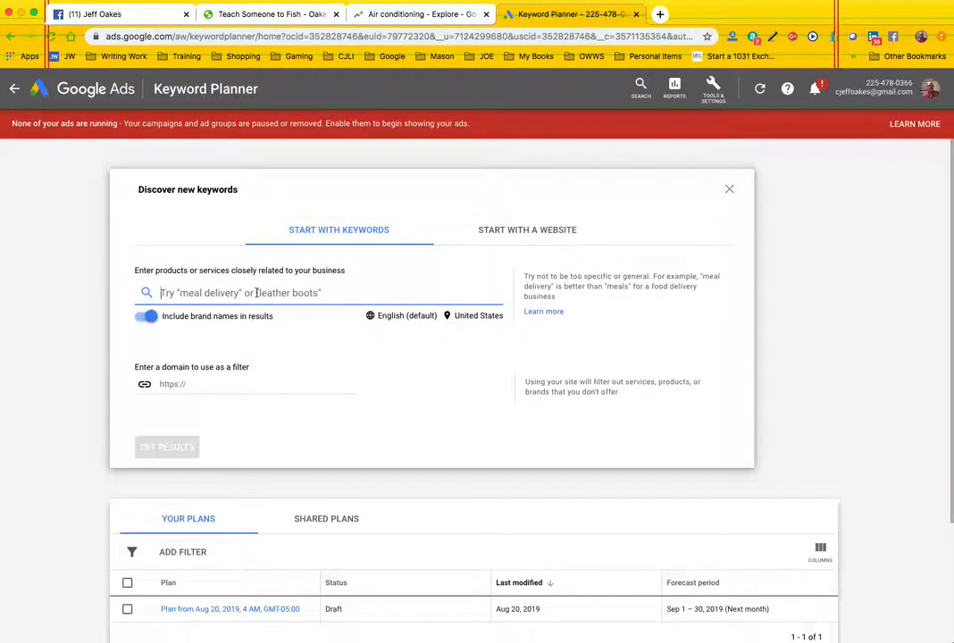
type("air conditi")
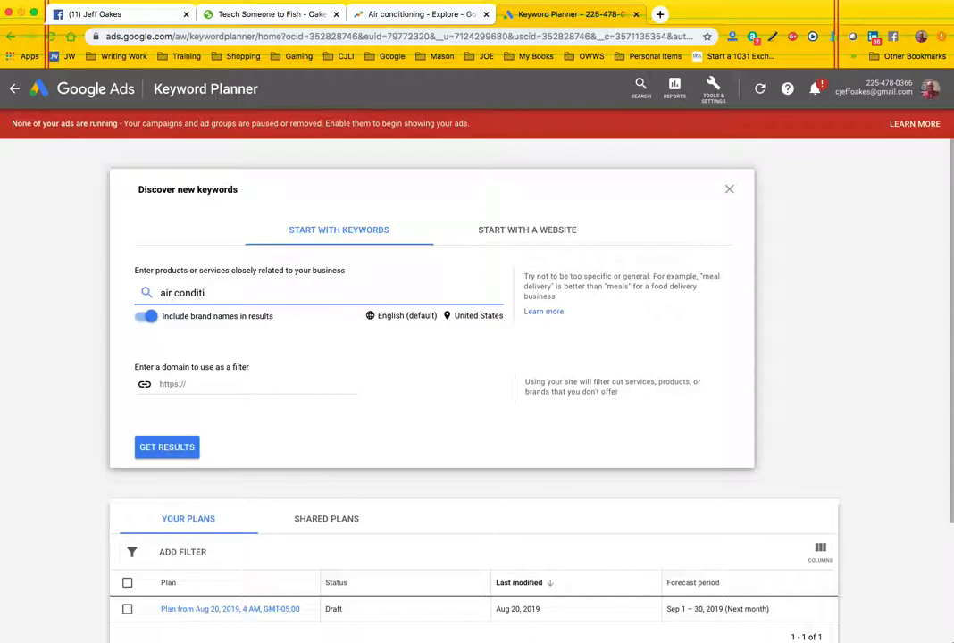
type("oning")
left_click(164, 448)
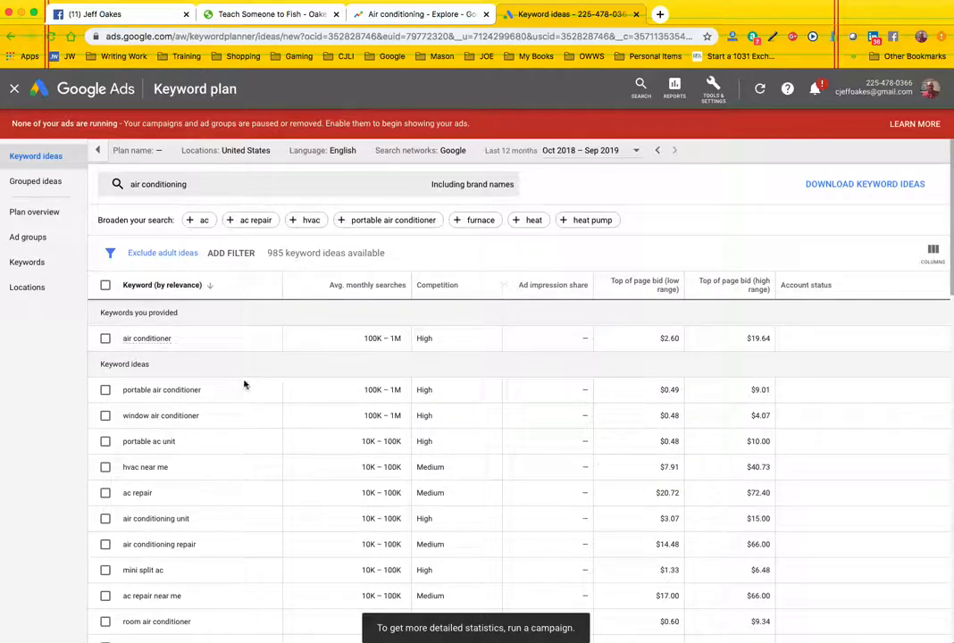
- Remove United States from the targeted locations of the air conditioning keyword plan
scroll(198, 380, "down", 2)
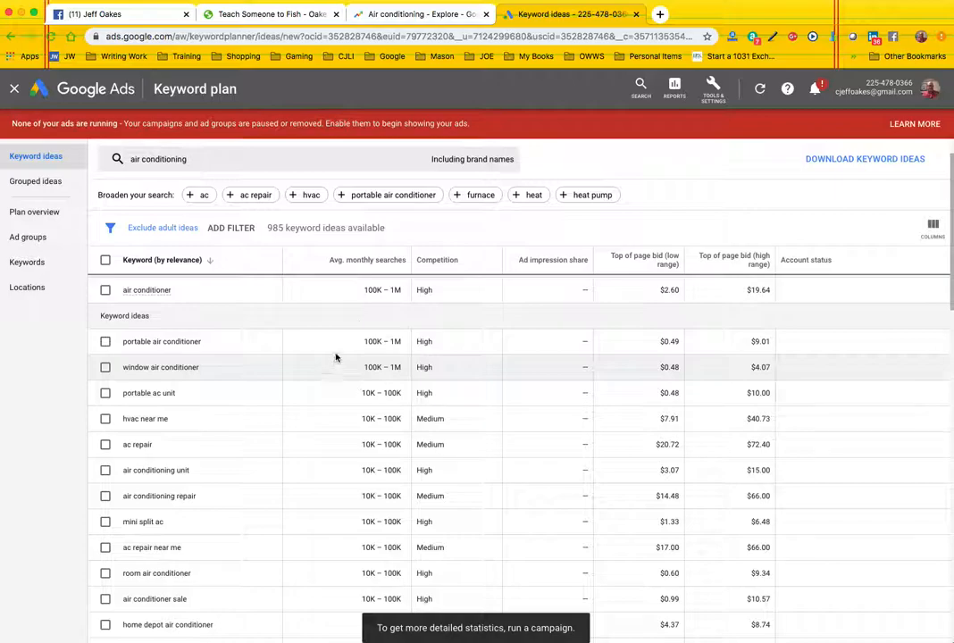
mouse_move(379, 264)
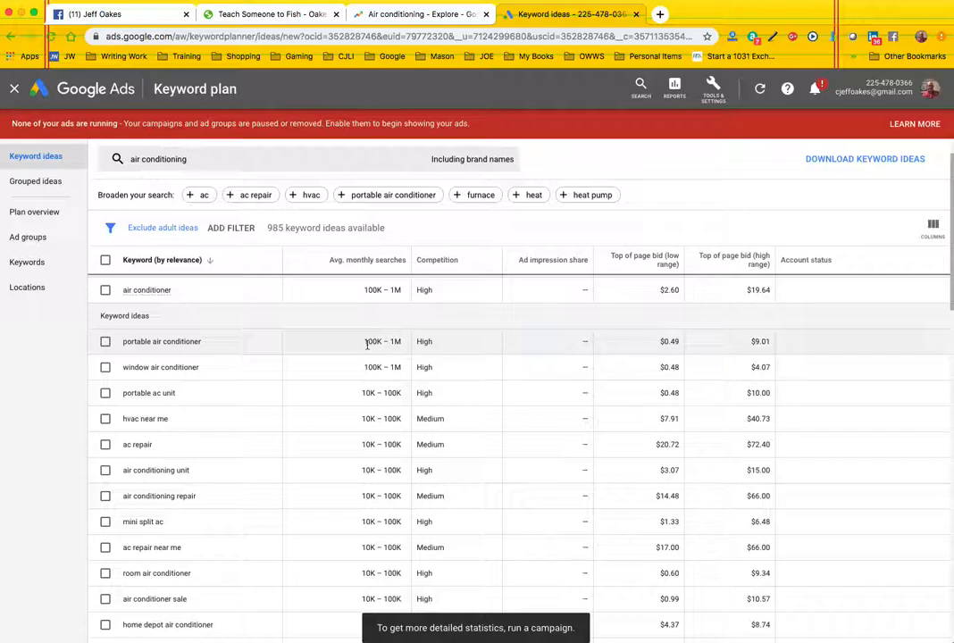
scroll(366, 345, "up", 2)
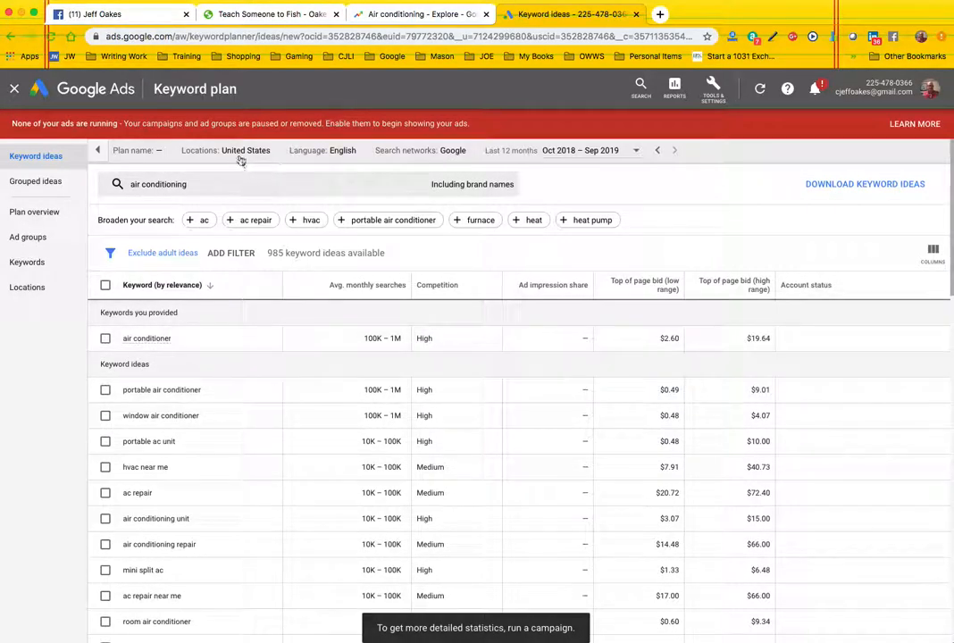
left_click(270, 154)
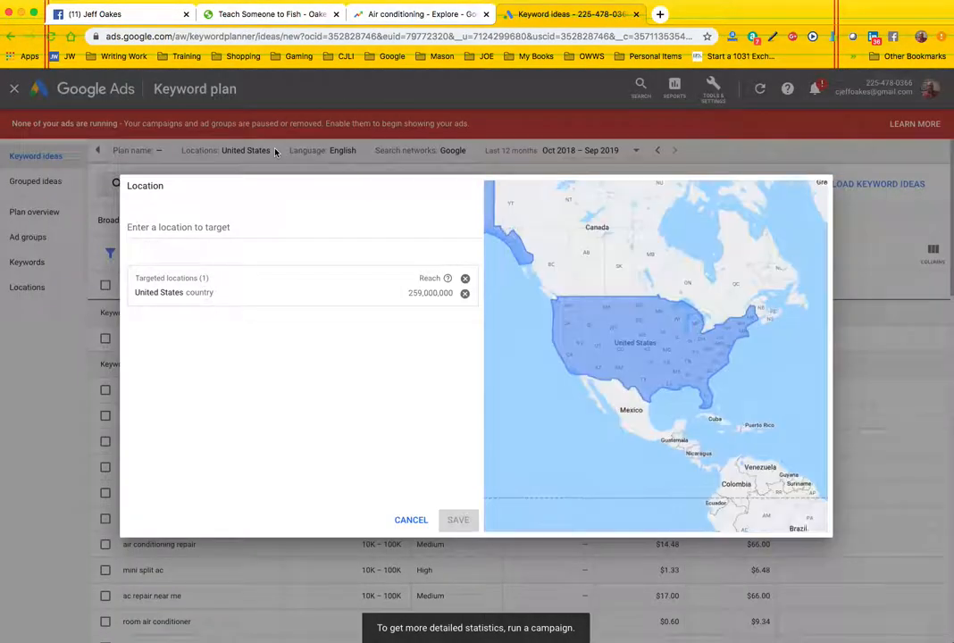
left_click(464, 293)
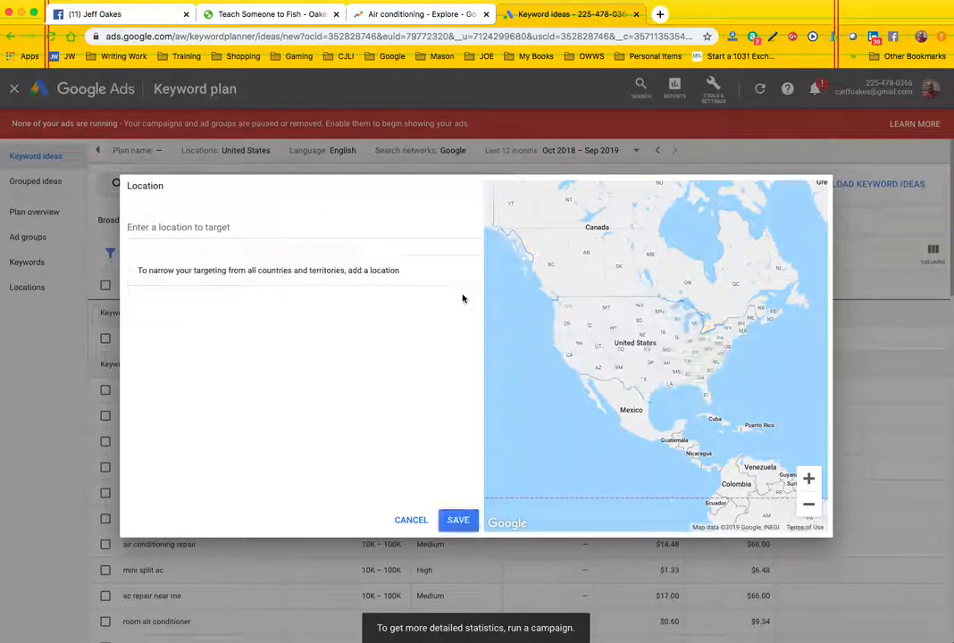
- Target the Lake Charles LA, Louisiana, United States Nielsen DMA region and save the location setting
left_click(199, 226)
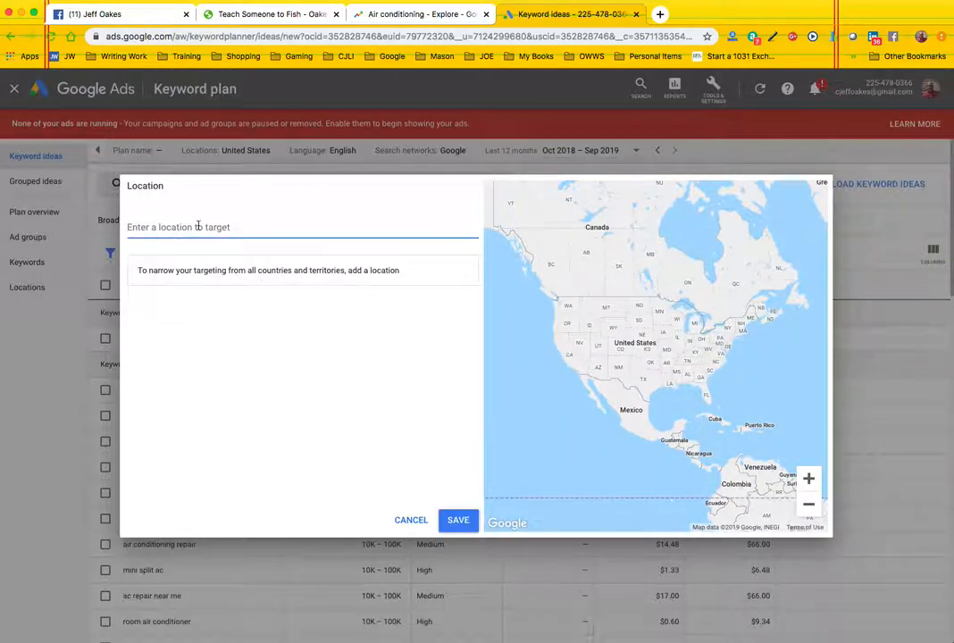
type("la")
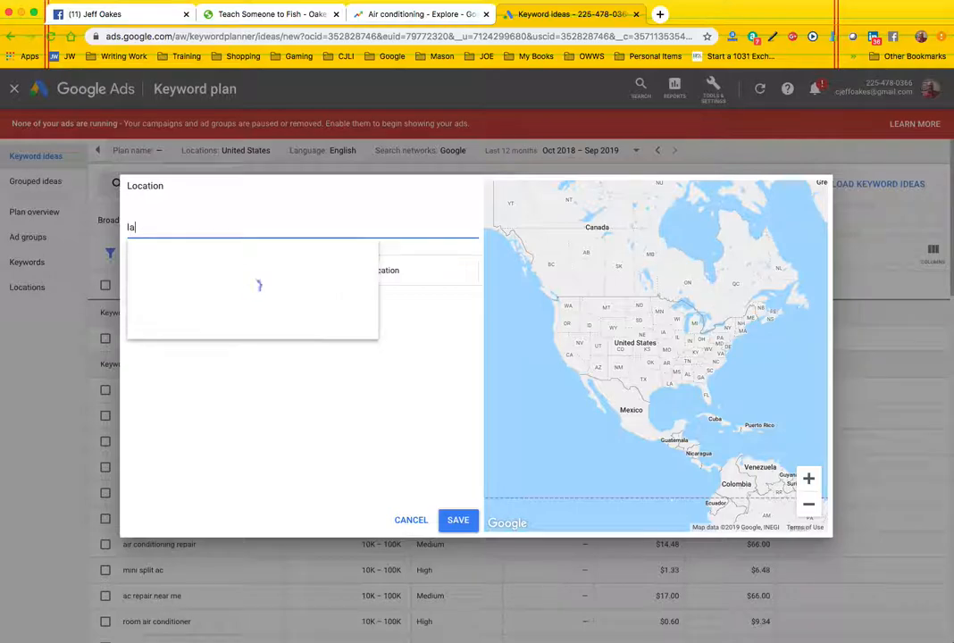
type("ke cha")
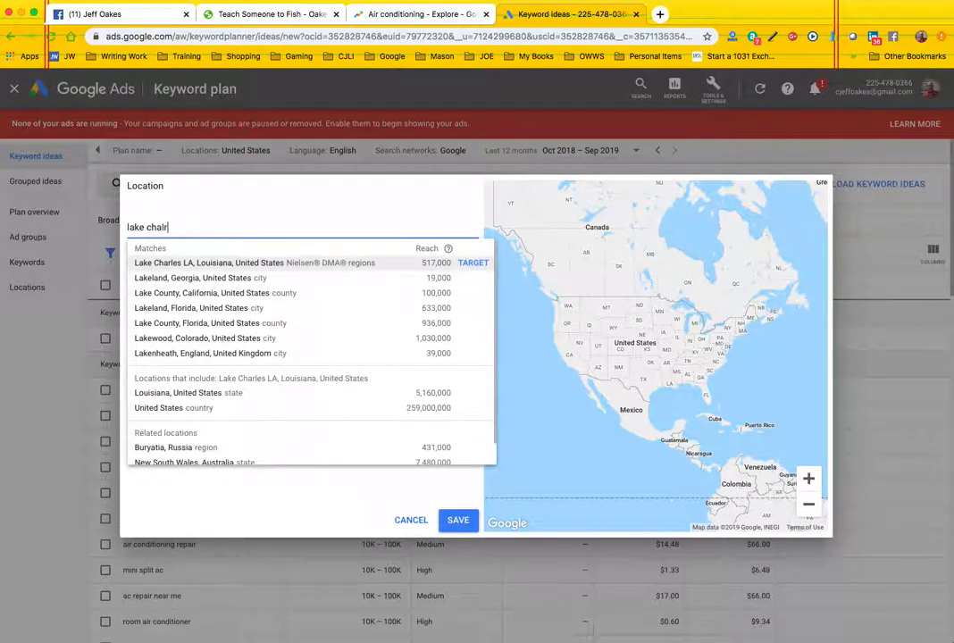
type("r")
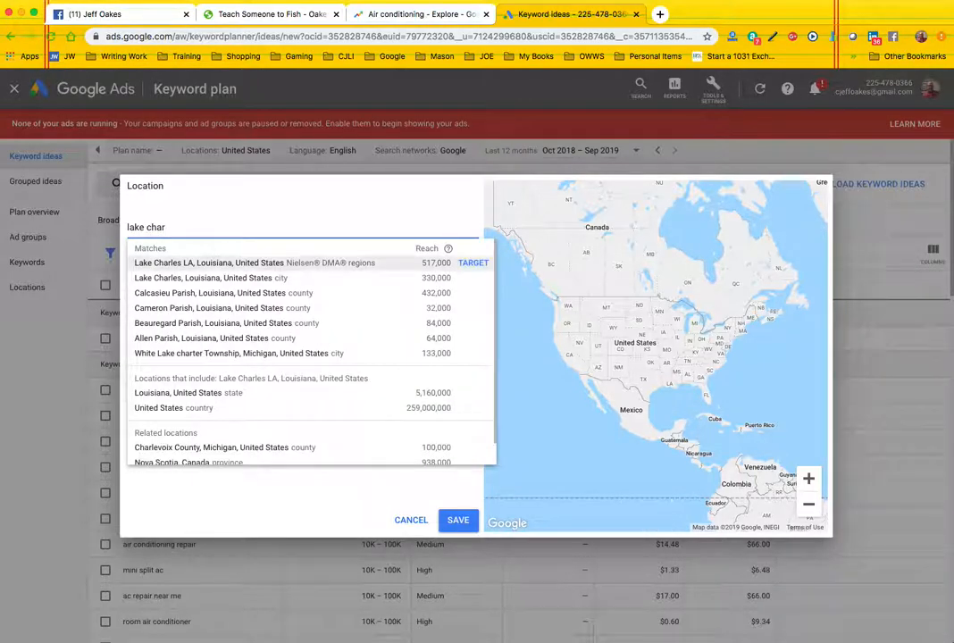
left_click(202, 262)
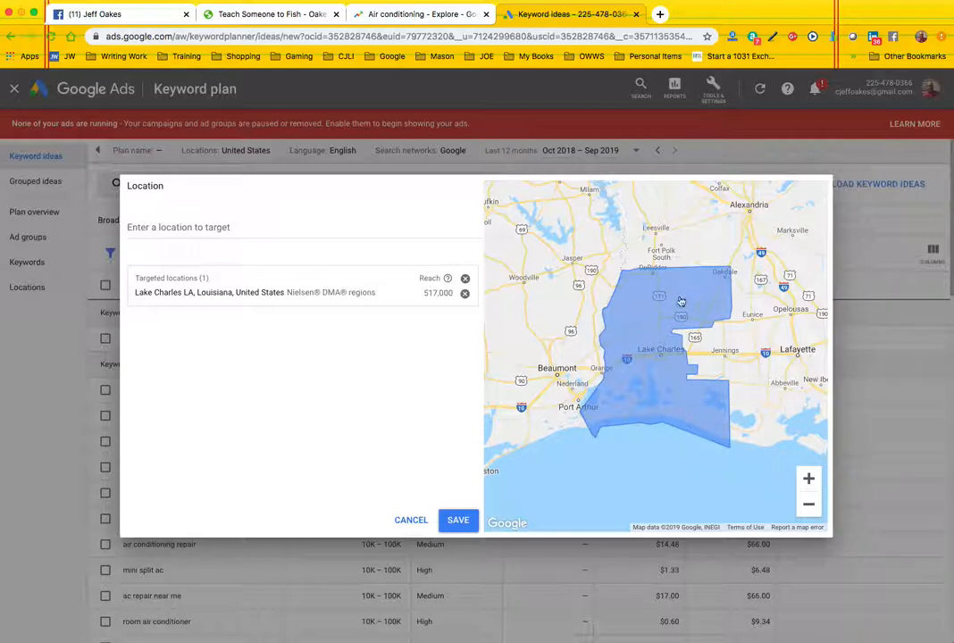
left_click(456, 522)
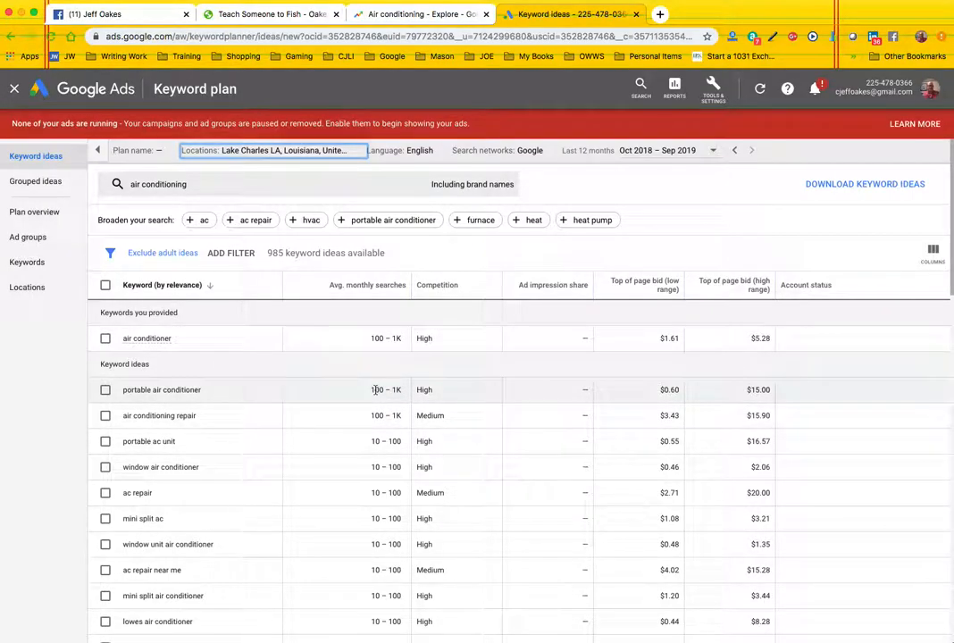
- Review the first page of Lake Charles keyword ideas, including monthly searches, competition and top-of-page bids
scroll(296, 421, "down", 1)
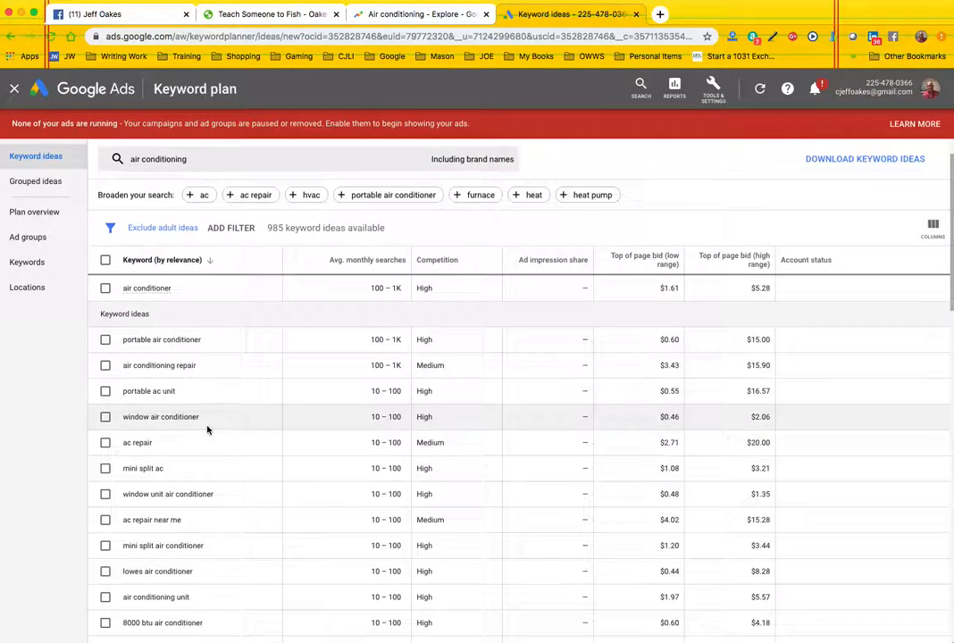
scroll(241, 405, "down", 5)
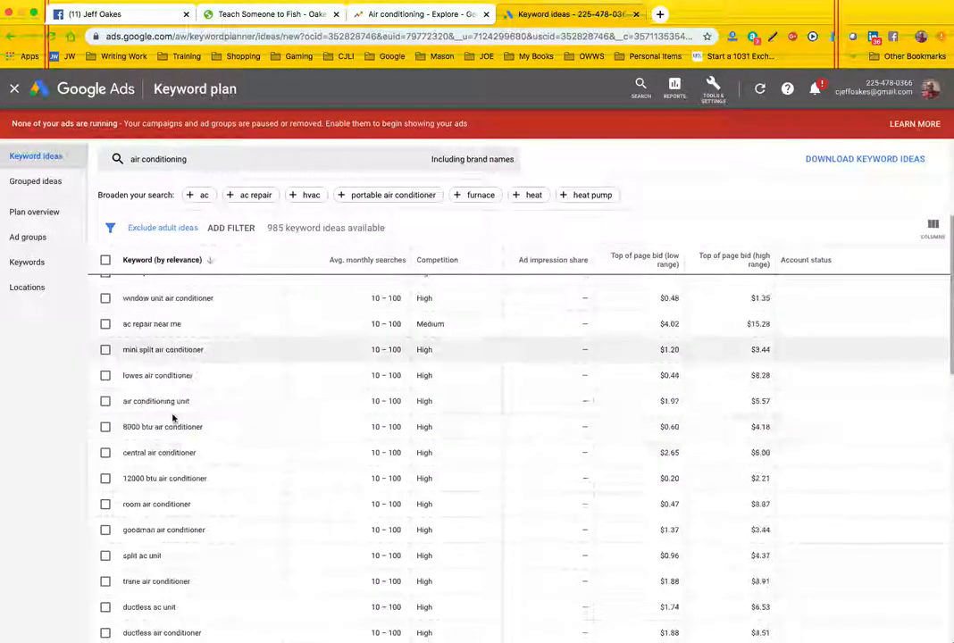
scroll(177, 423, "down", 3)
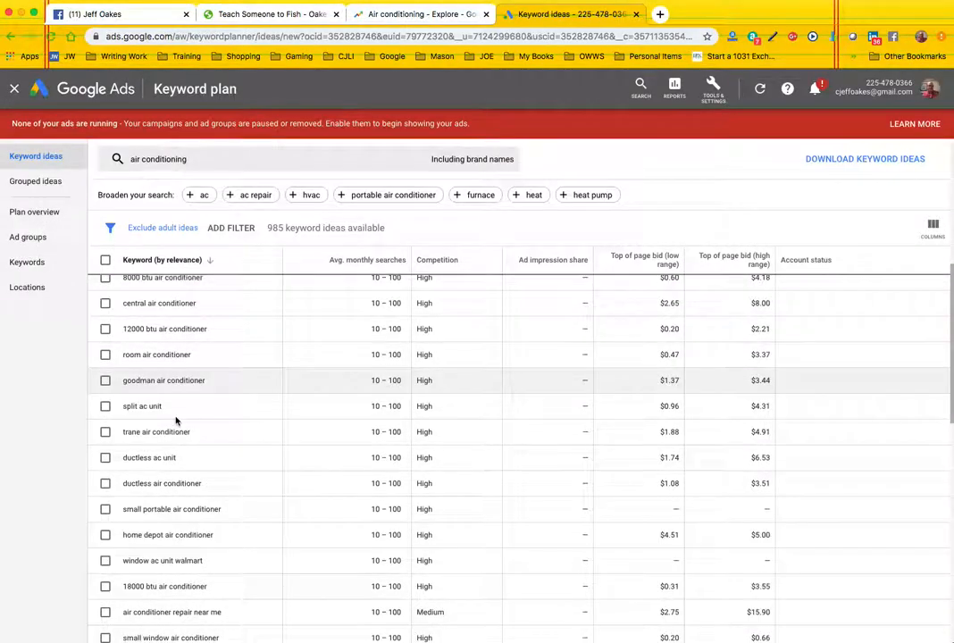
scroll(178, 424, "down", 2)
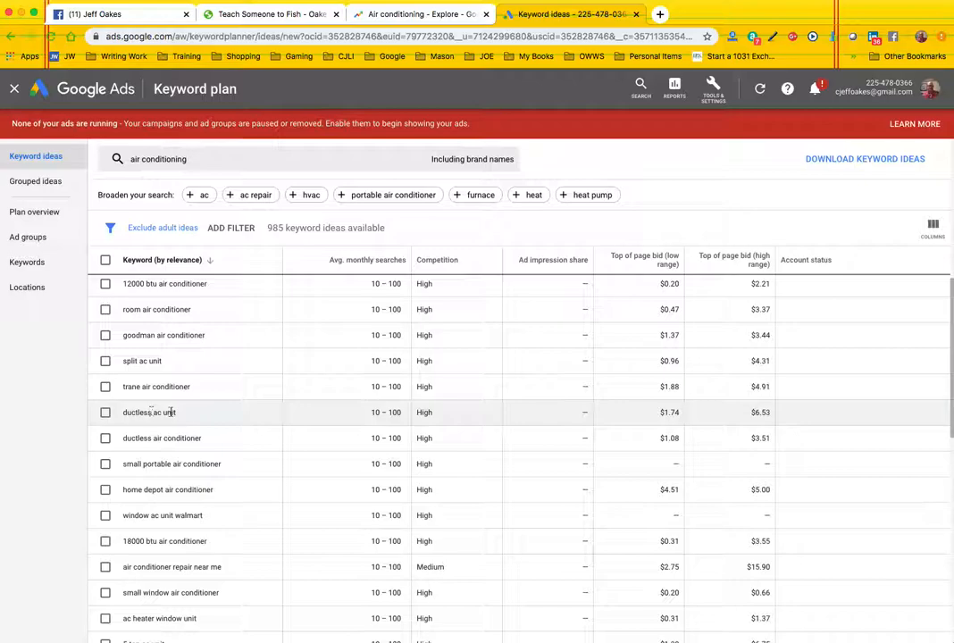
scroll(309, 465, "down", 5)
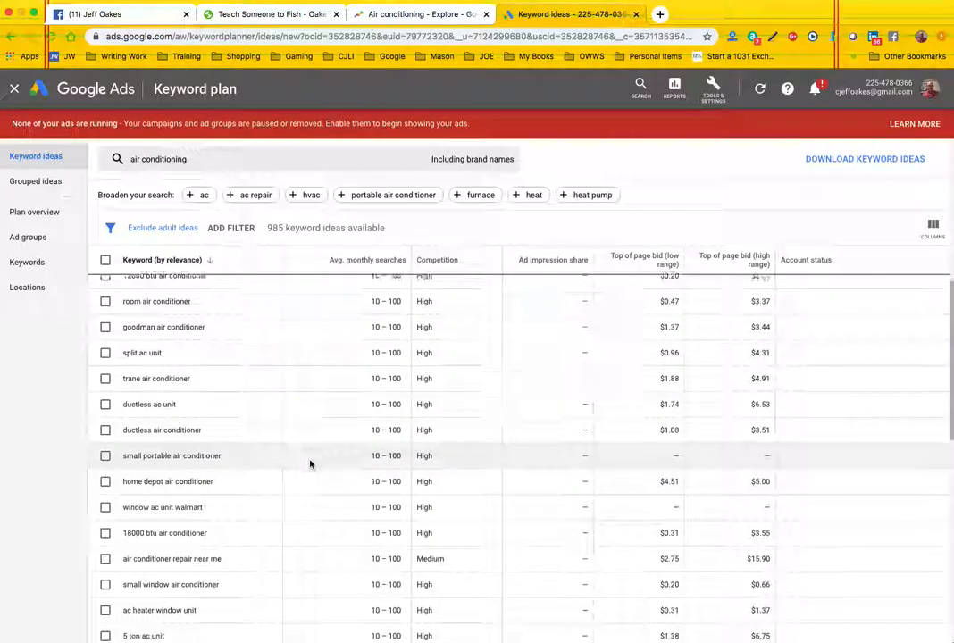
scroll(317, 472, "down", 10)
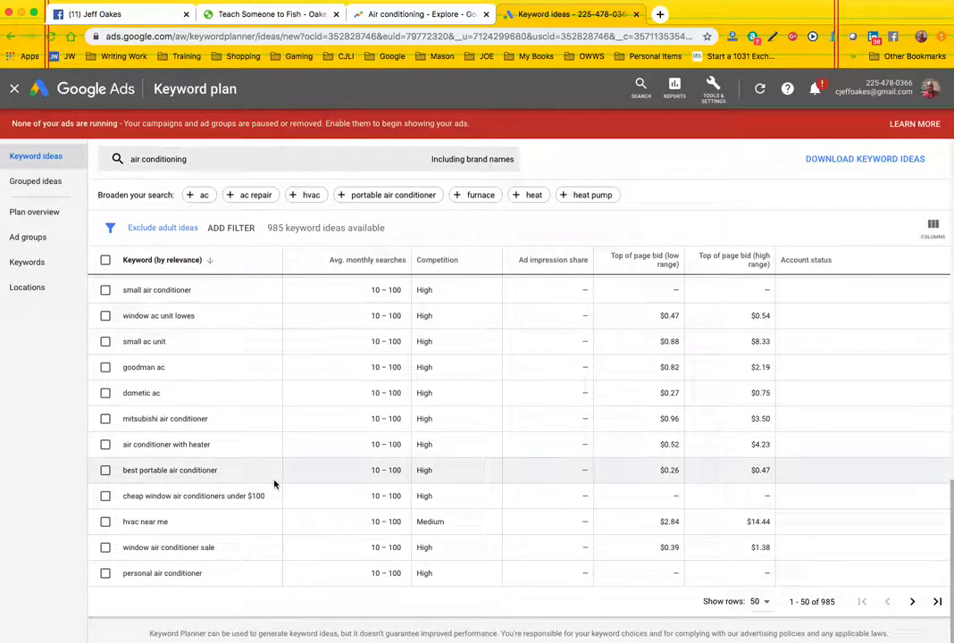
scroll(274, 484, "up", 15)
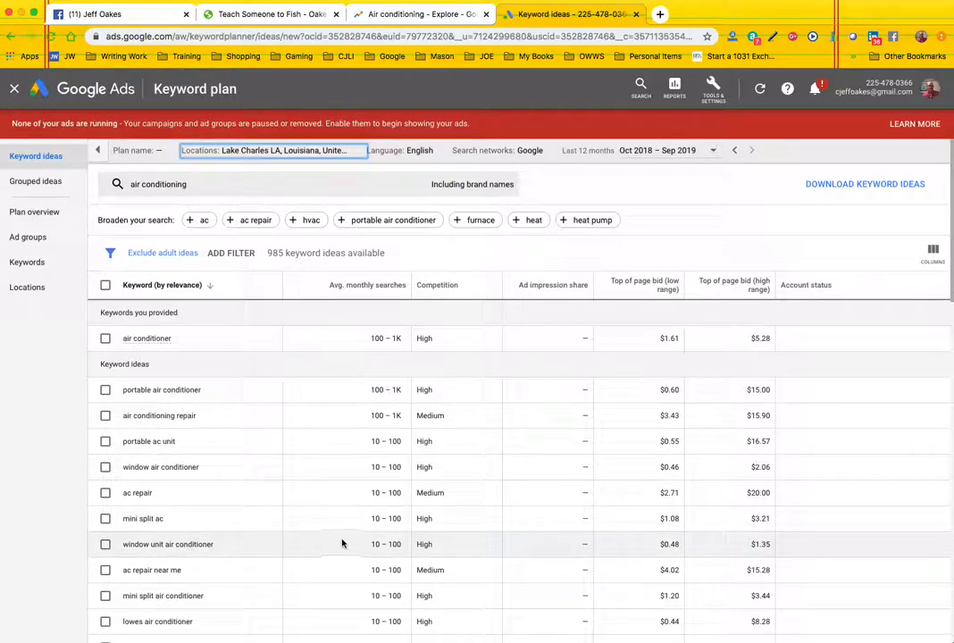
- Download the keyword ideas and open the Keyword Stats CSV in Excel, widening column A to show the full keywords
left_click(853, 186)
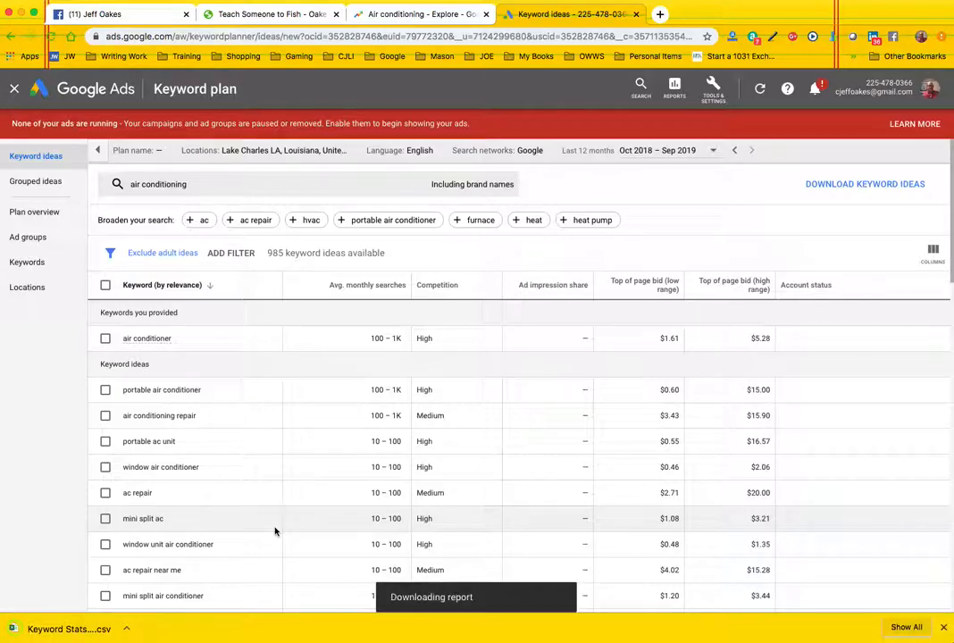
left_click(74, 631)
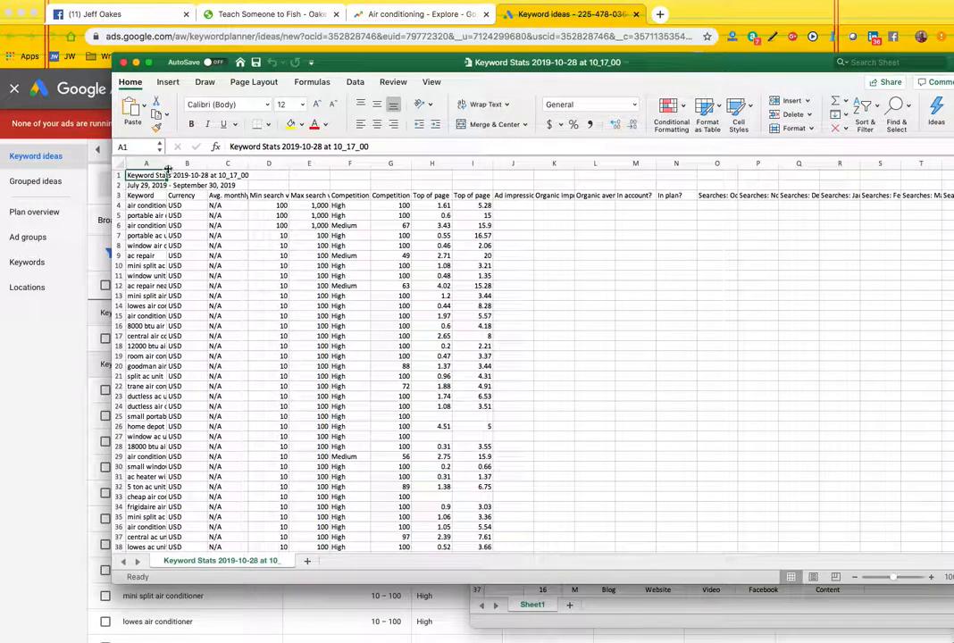
left_click_drag(167, 163, 259, 162)
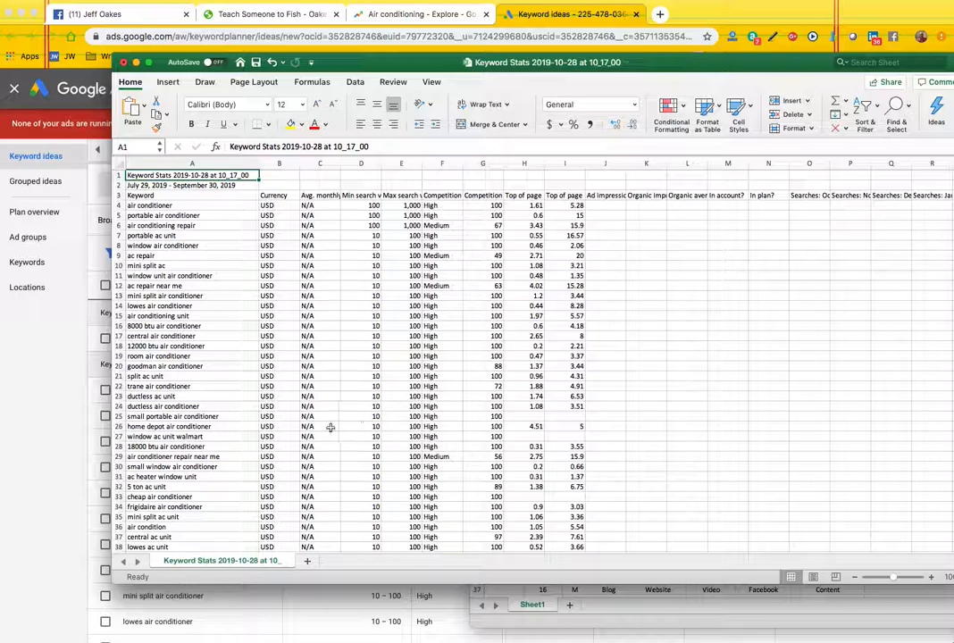
scroll(326, 421, "down", 1)
scroll(327, 422, "up", 1)
- Return to Keyword Planner in the browser and get results with "ac repair near me" added alongside "air conditioning"
left_click(65, 457)
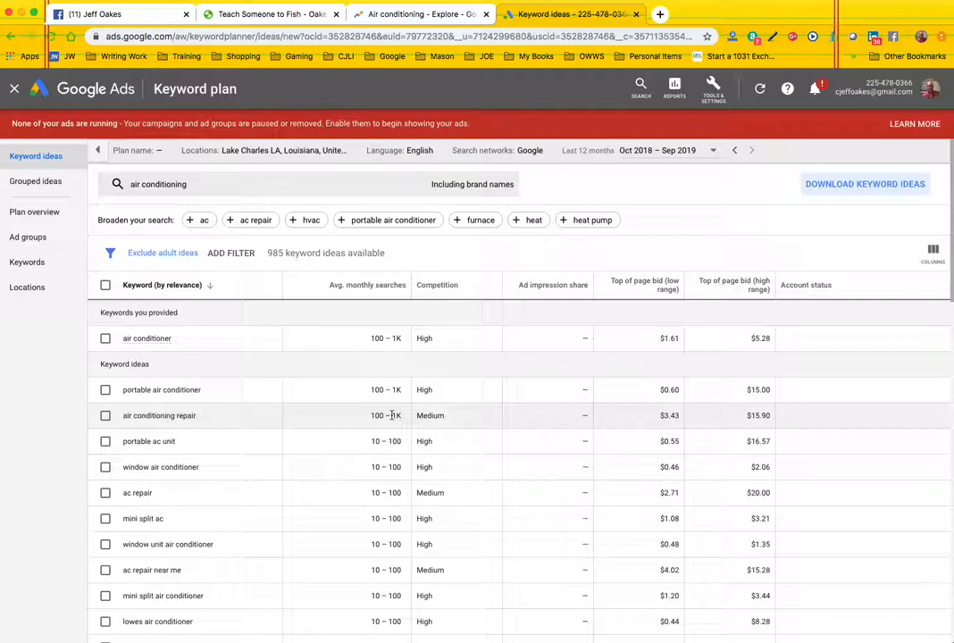
scroll(391, 416, "down", 1)
scroll(392, 417, "up", 1)
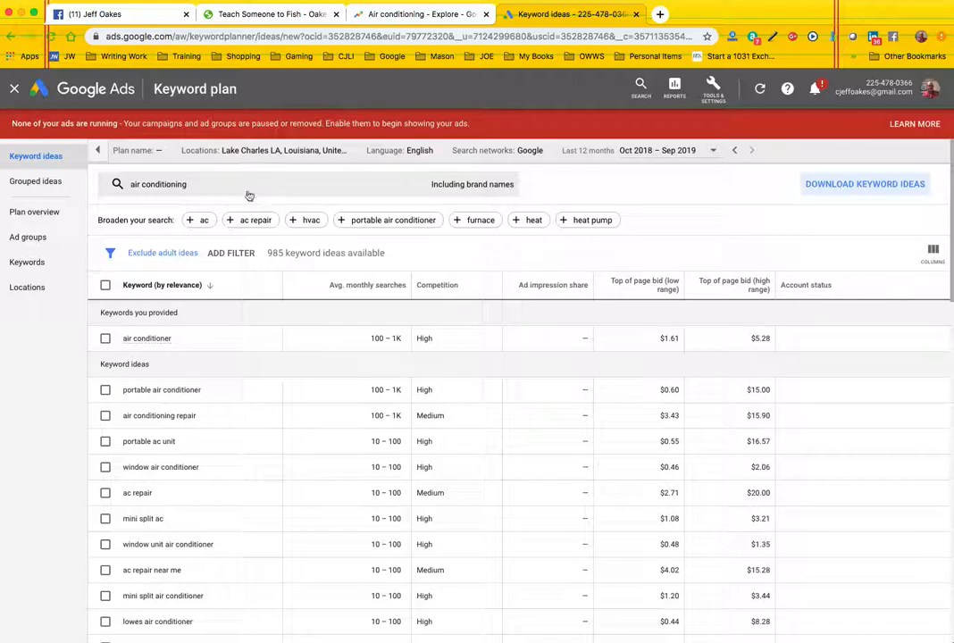
left_click(210, 189)
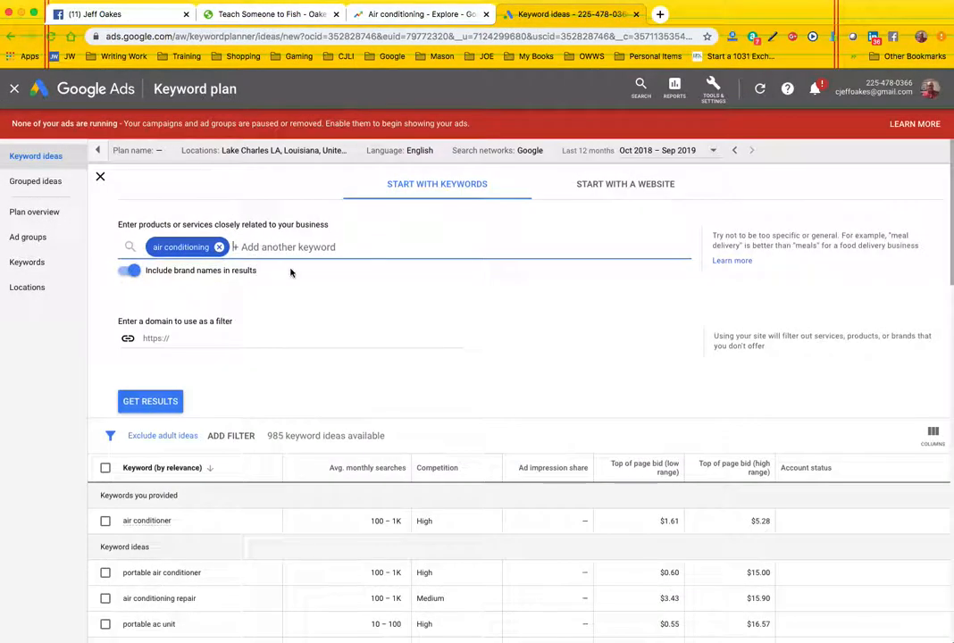
type("ac repair near me")
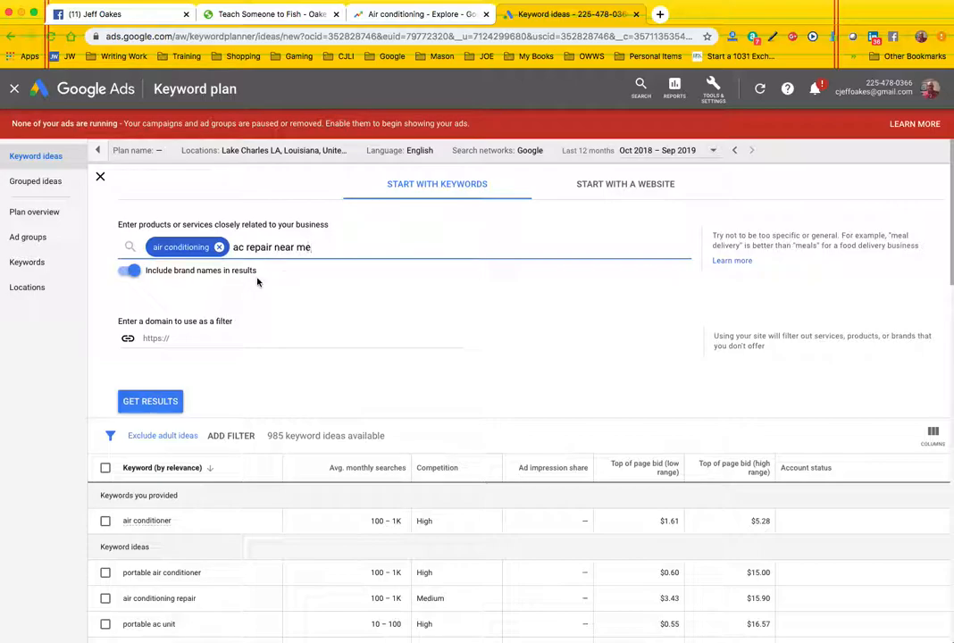
key("Return")
left_click(150, 403)
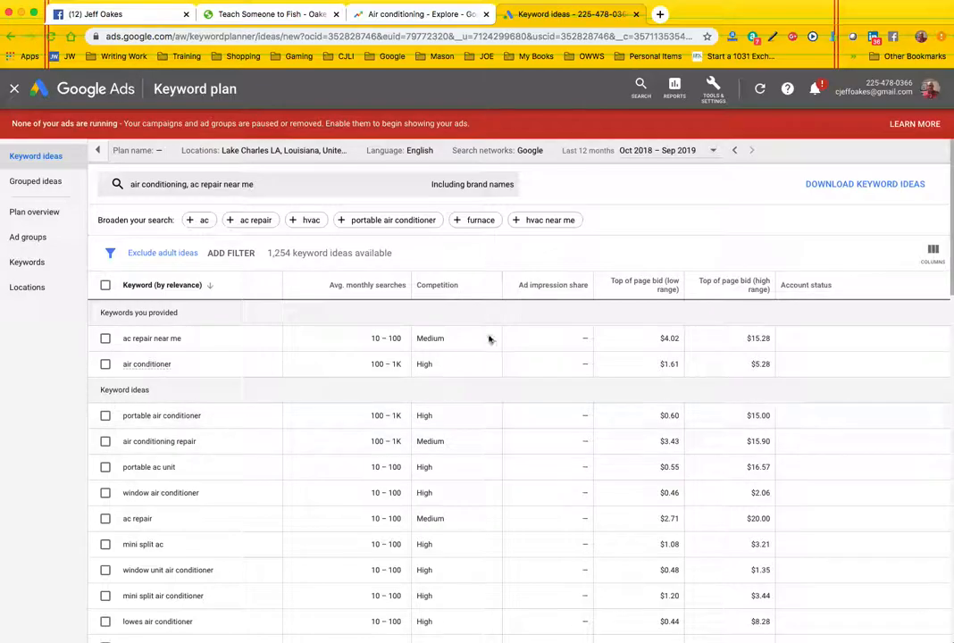
- Look back at the Air conditioning trend in Google Trends and return to the Keyword Planner results
left_click(439, 14)
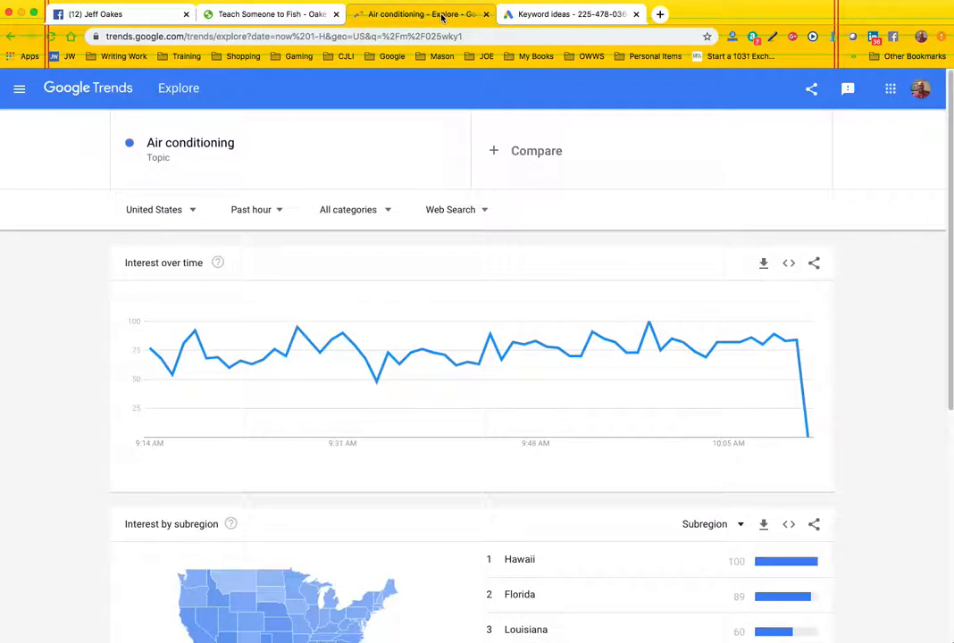
left_click(558, 14)
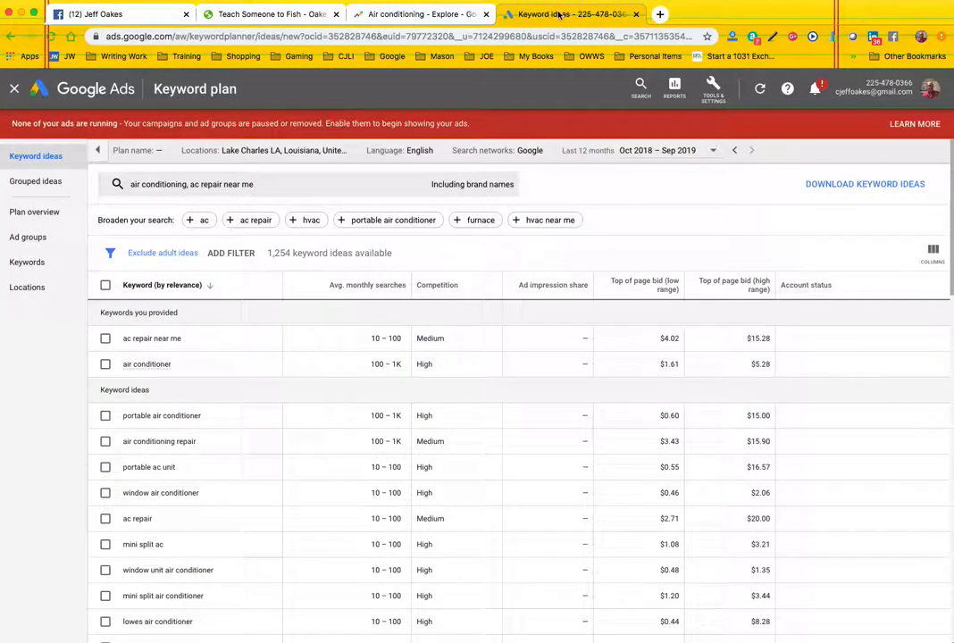